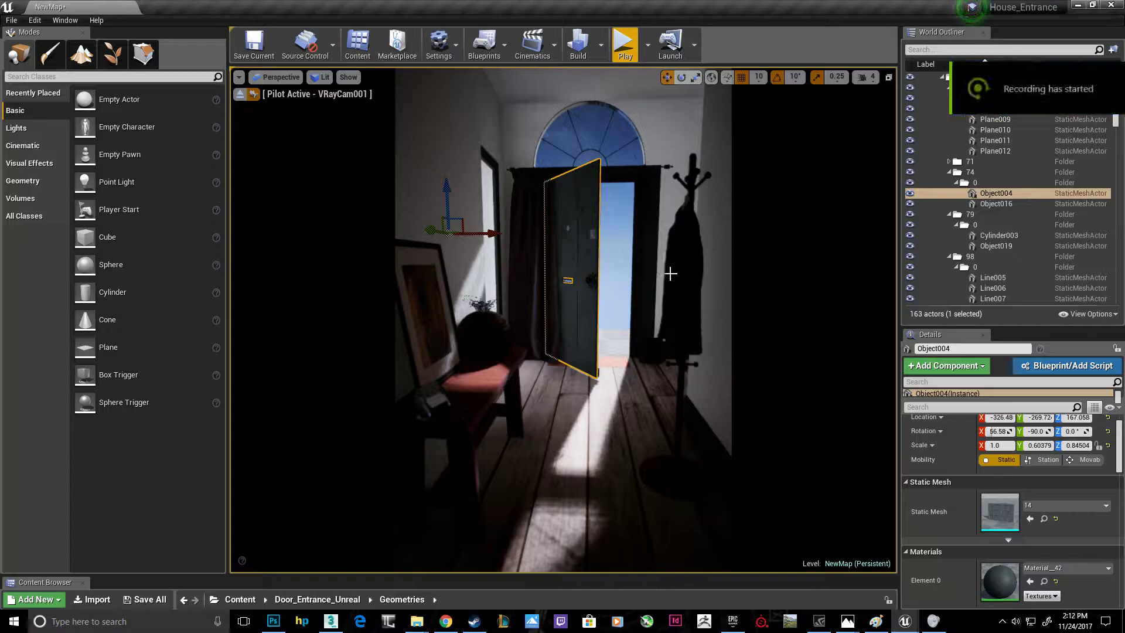
Step: Pull the Unreal viewport back from the door, then bring up door_entrance_32.max in 3ds Max
left_click_drag(613, 273, 609, 304)
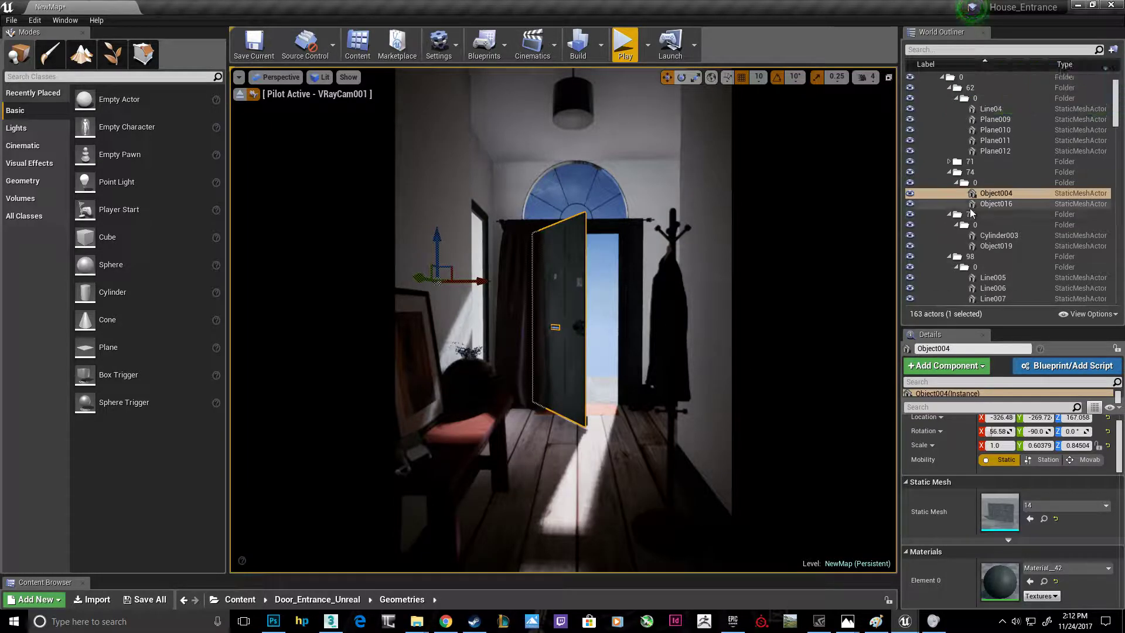
left_click(331, 621)
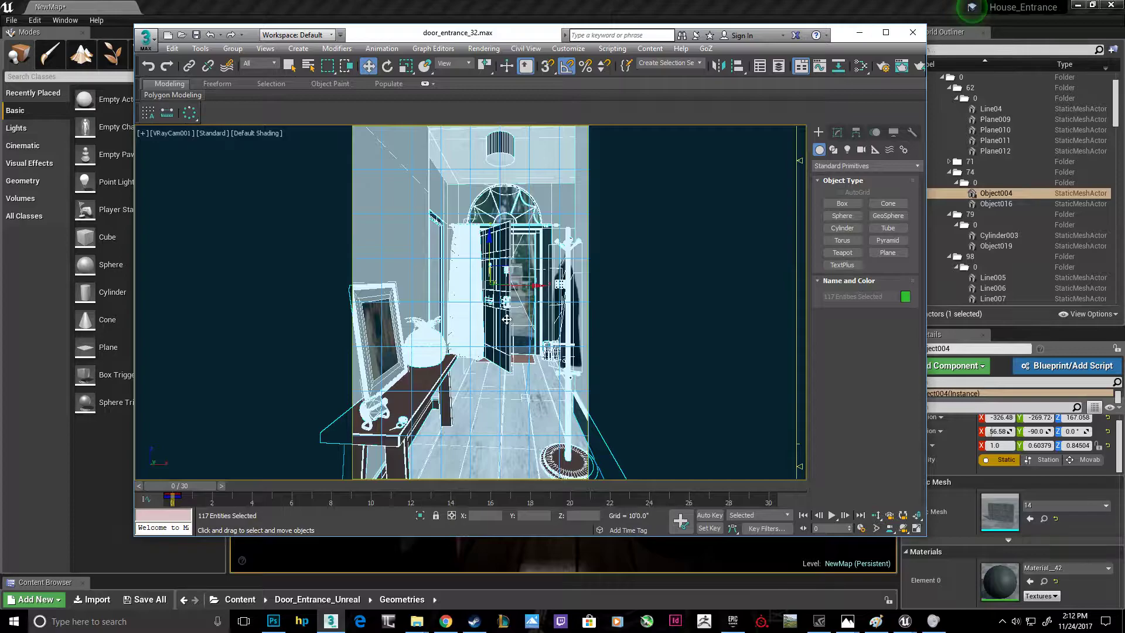
Step: Select all 117 objects, export them as Door_Entrance_Unreal.udatasmith, and minimize 3ds Max
left_click(497, 300)
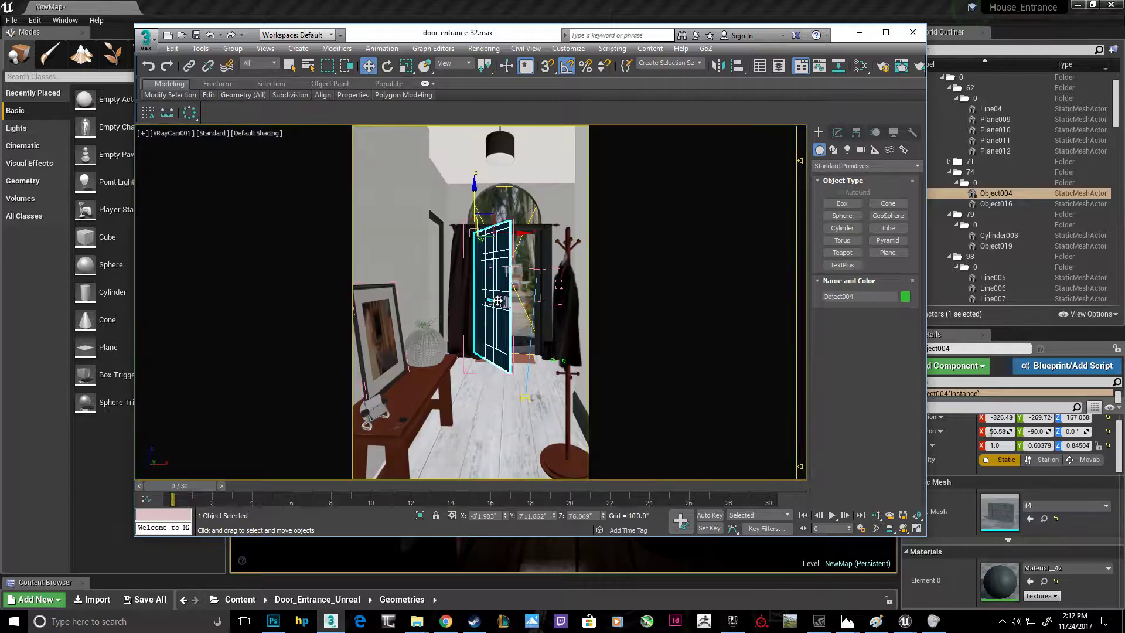
left_click(170, 48)
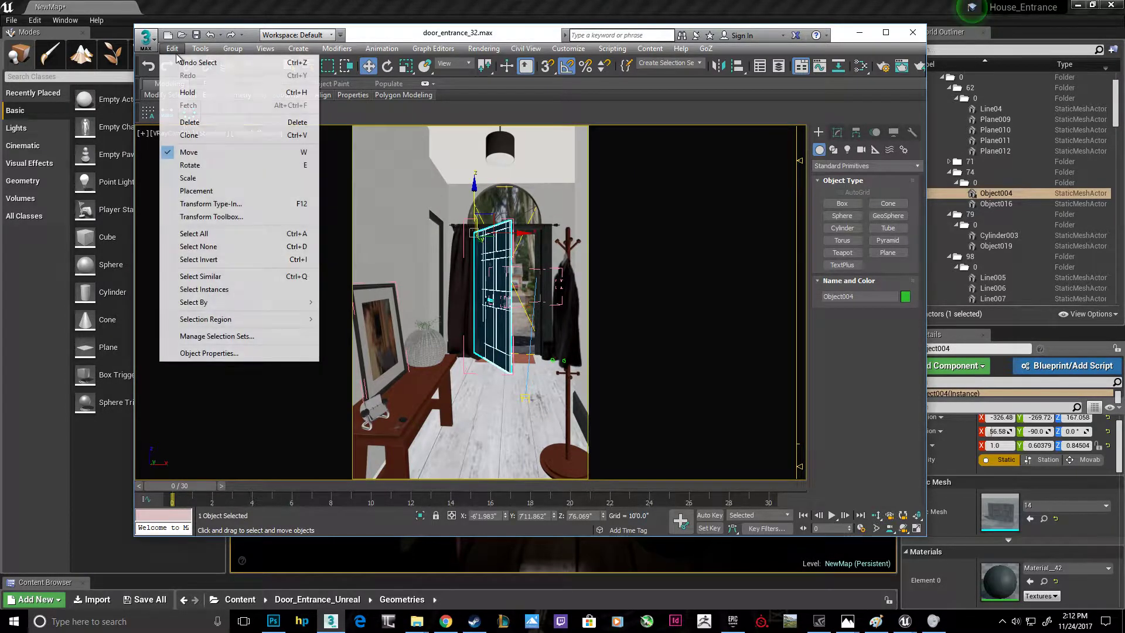
left_click(202, 229)
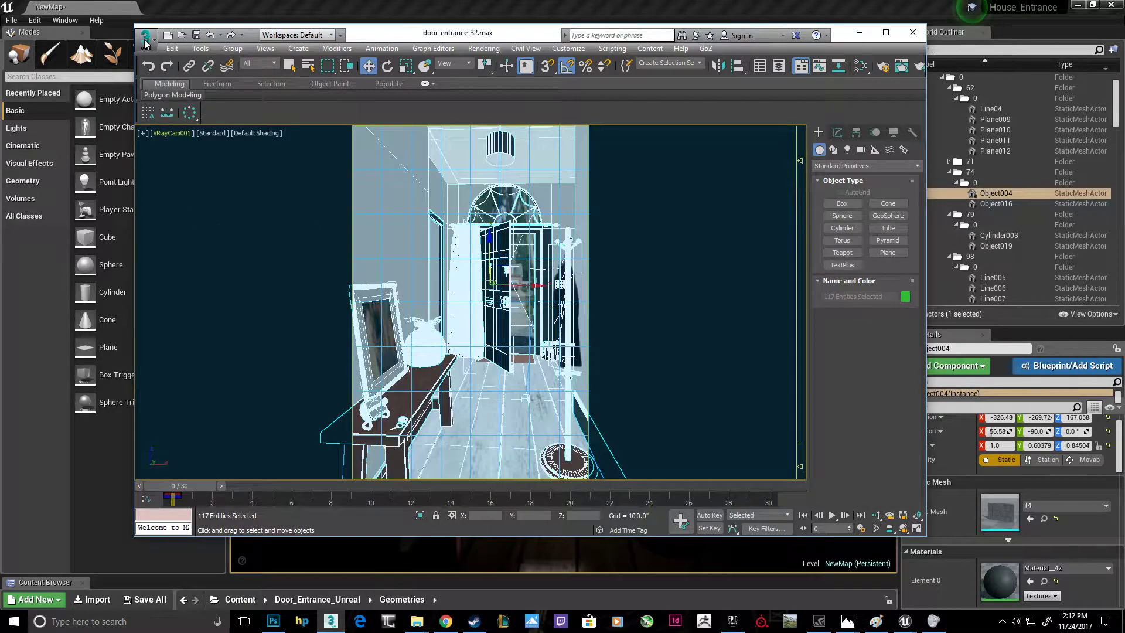
left_click(145, 43)
mouse_move(175, 253)
left_click(160, 130)
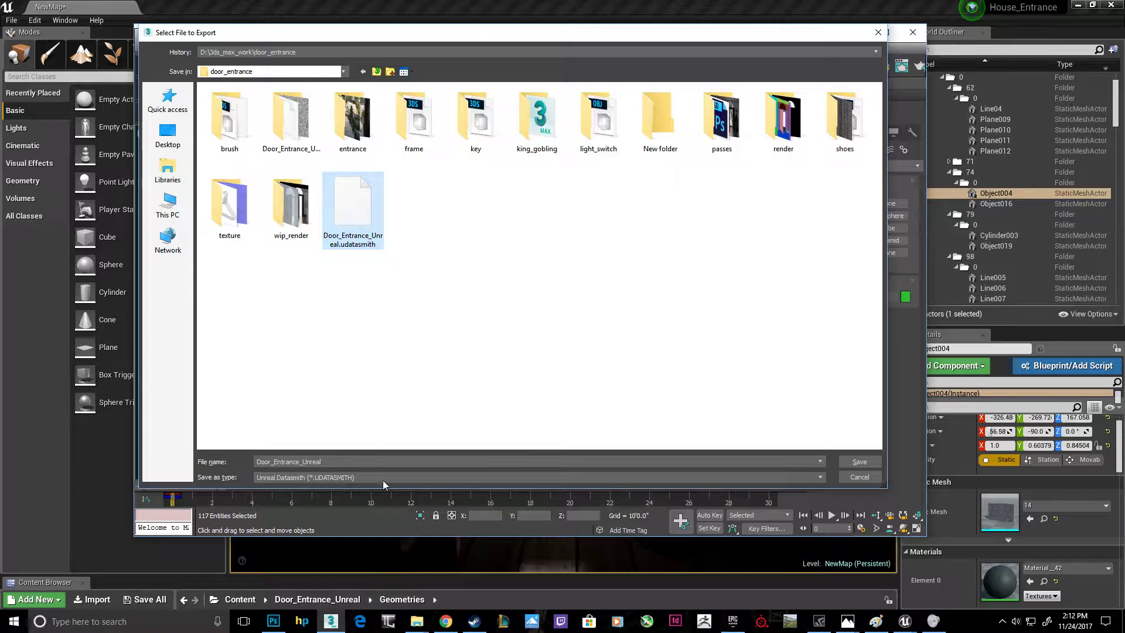
left_click(843, 463)
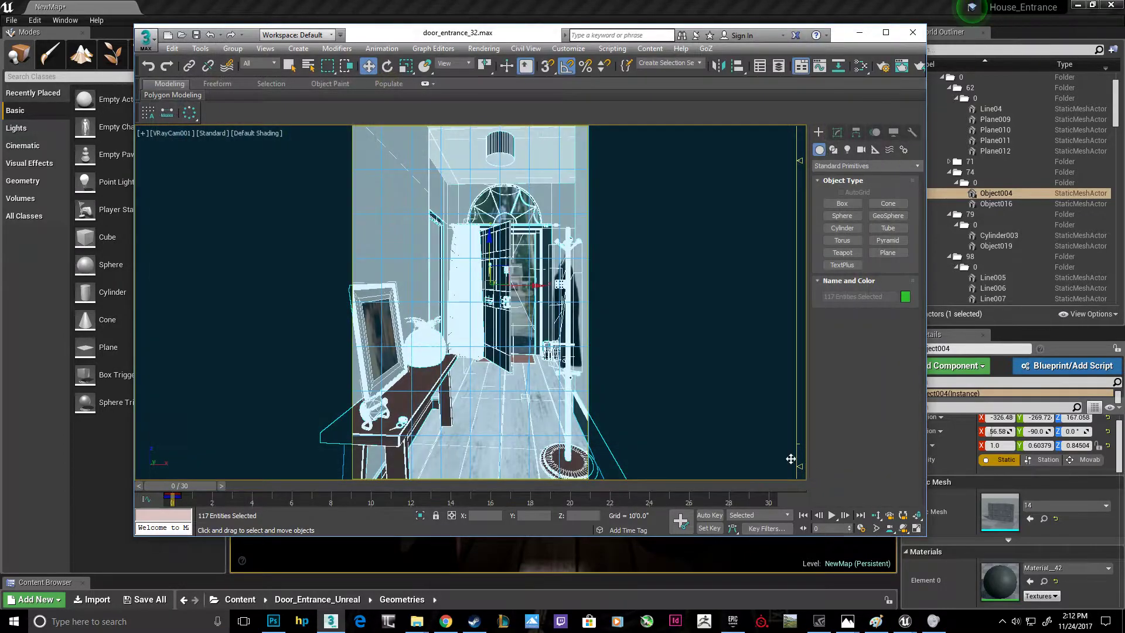
left_click(861, 36)
left_click(663, 267)
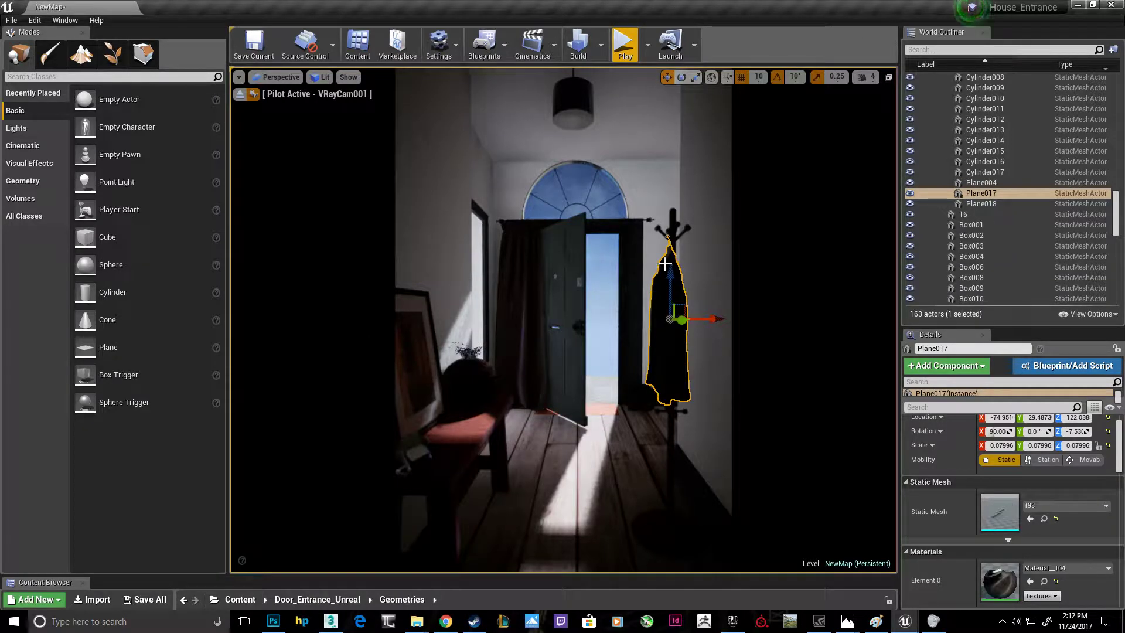
Step: Enlarge the Content Browser and open Door_Entrance_Unreal's Geometries folder of imported meshes
mouse_move(557, 577)
left_mouse_down()
mouse_move(588, 343)
mouse_move(588, 203)
left_mouse_up()
left_click(55, 271)
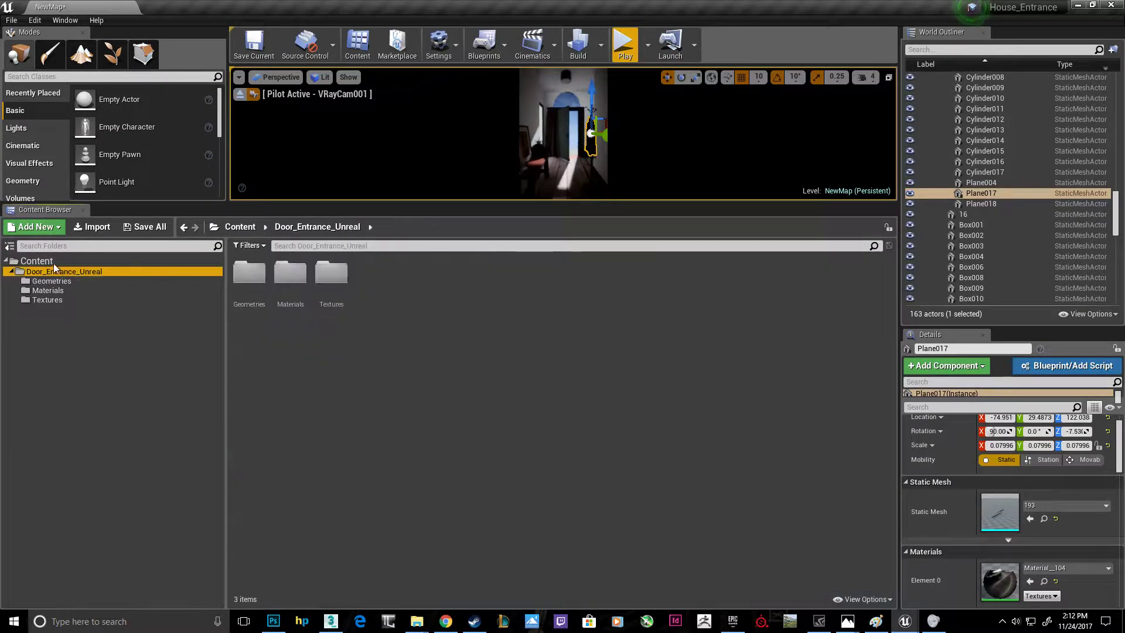
left_click(44, 260)
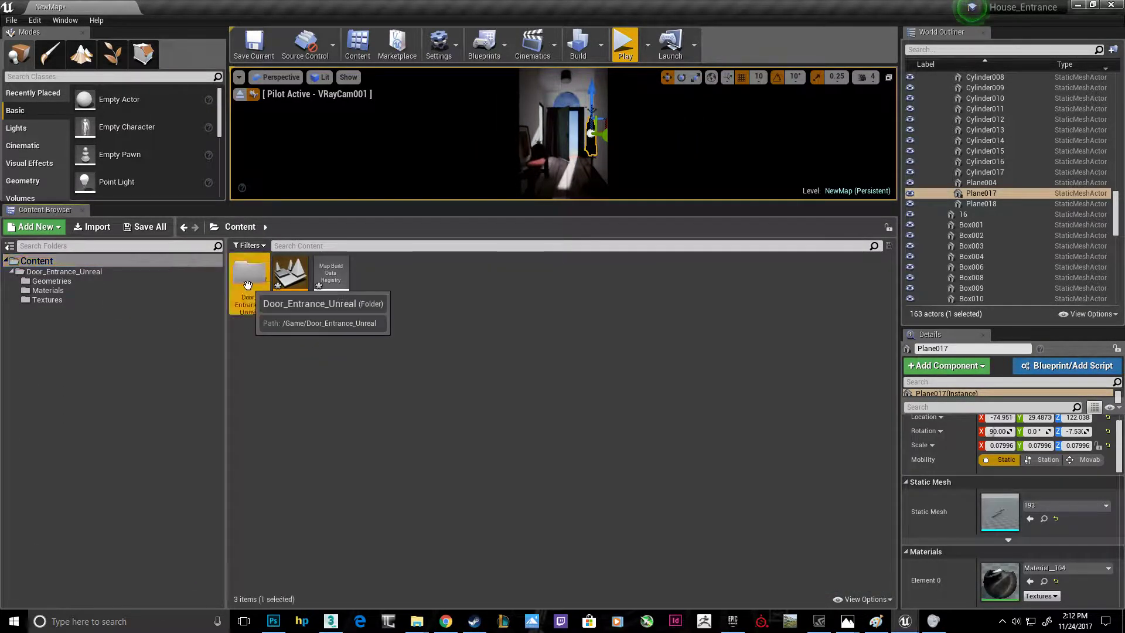
double_click(235, 293)
double_click(253, 277)
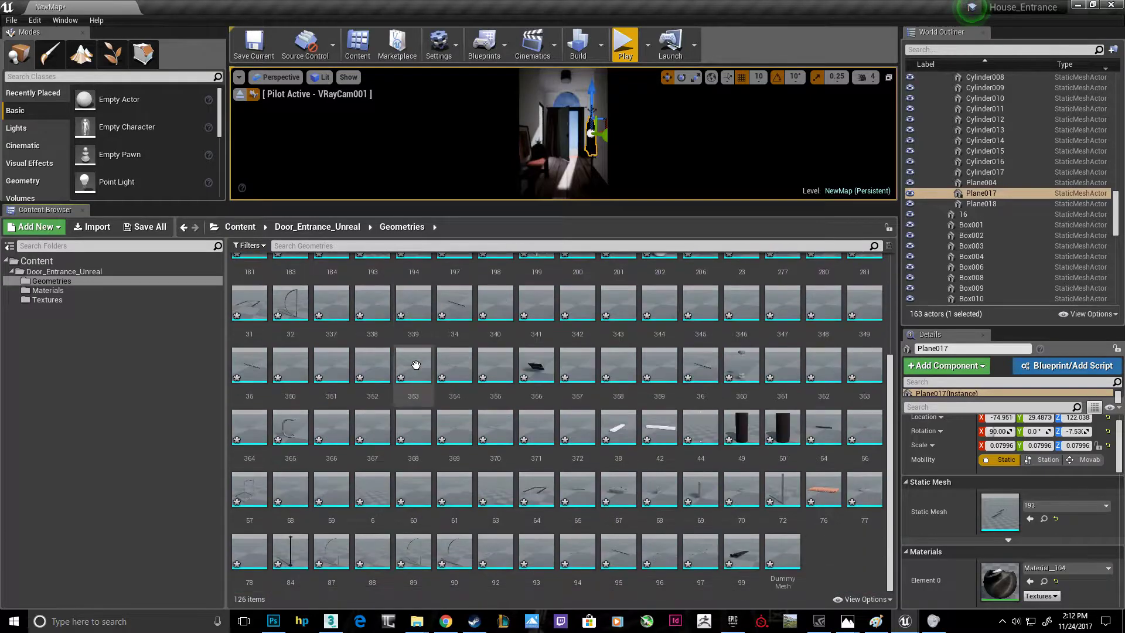
Step: Browse the Materials and Textures folders, select coat_diffuse_2_2_Tex, then shrink the Content Browser
left_click(350, 228)
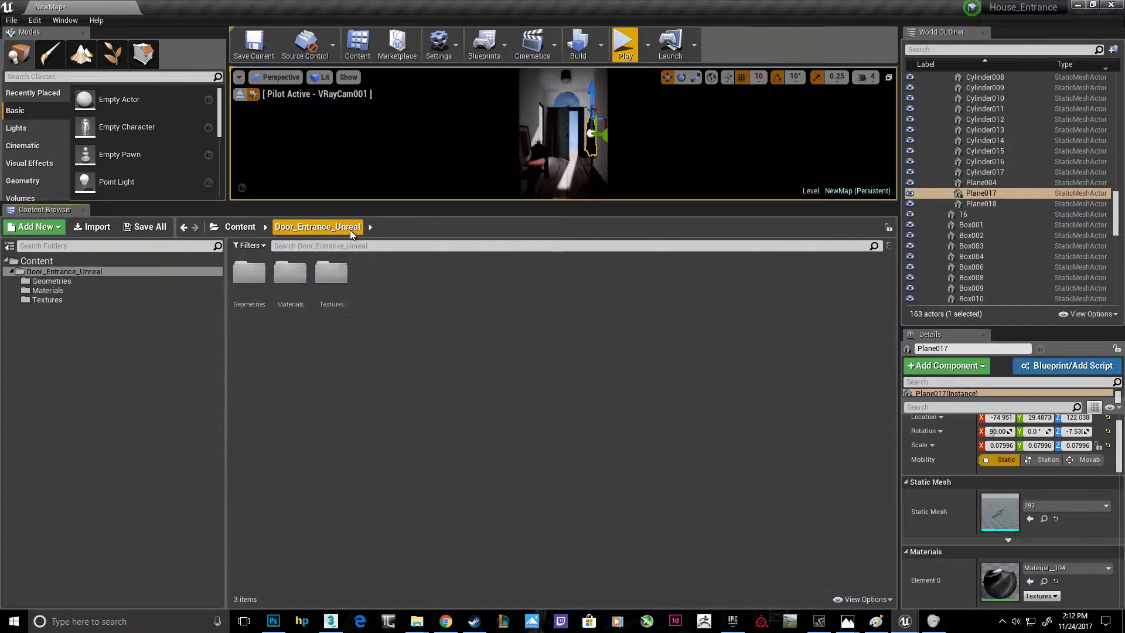
double_click(290, 272)
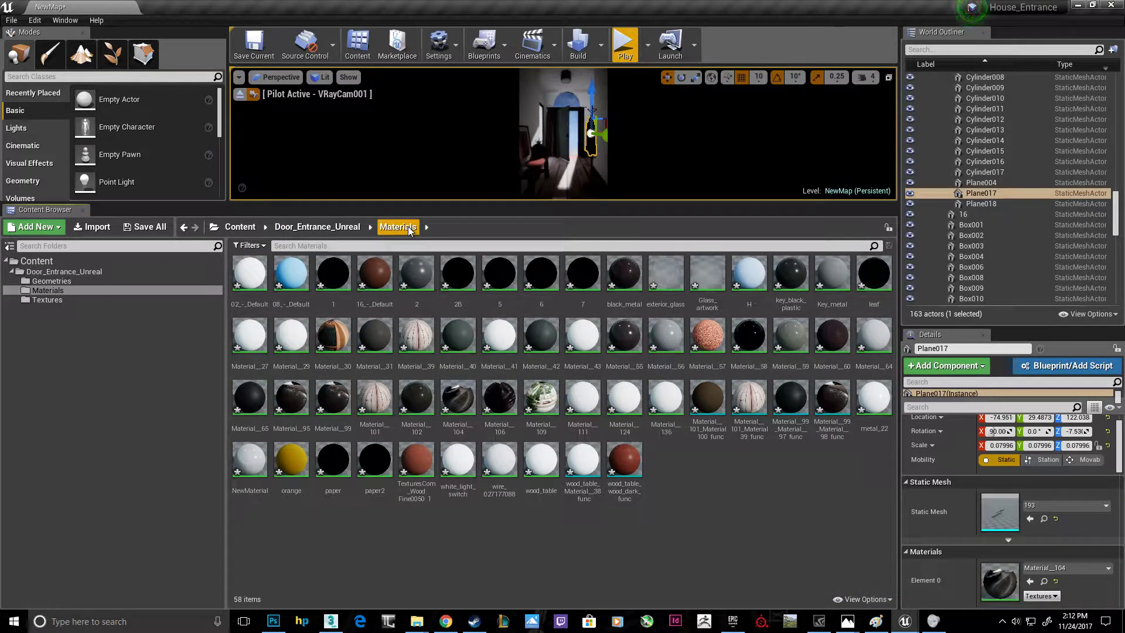
left_click(346, 228)
double_click(330, 275)
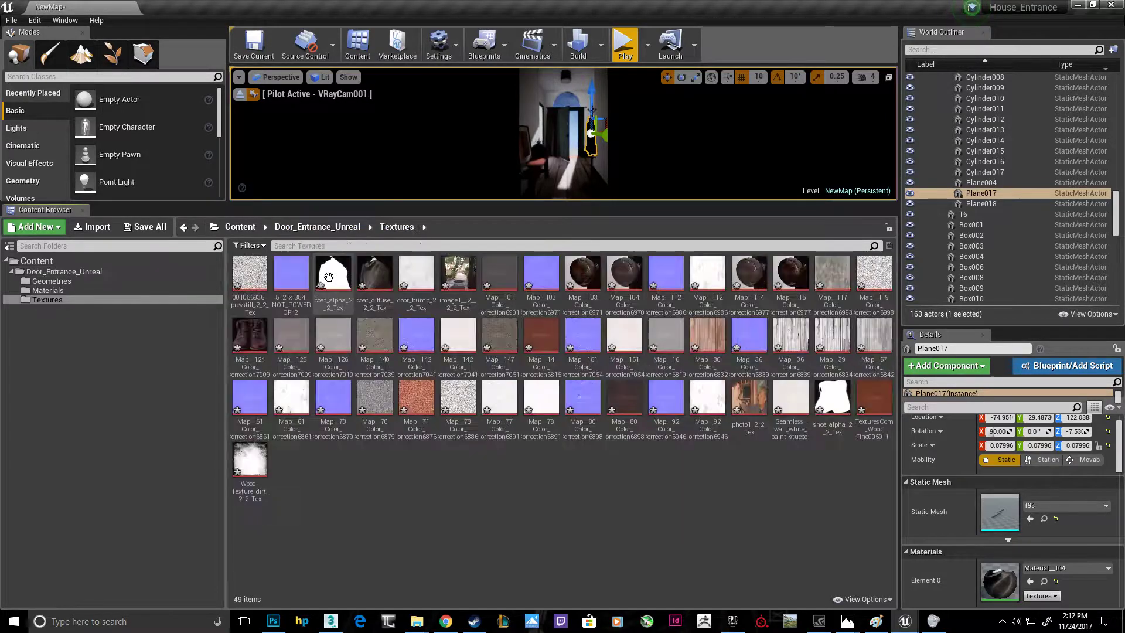
left_click(375, 274)
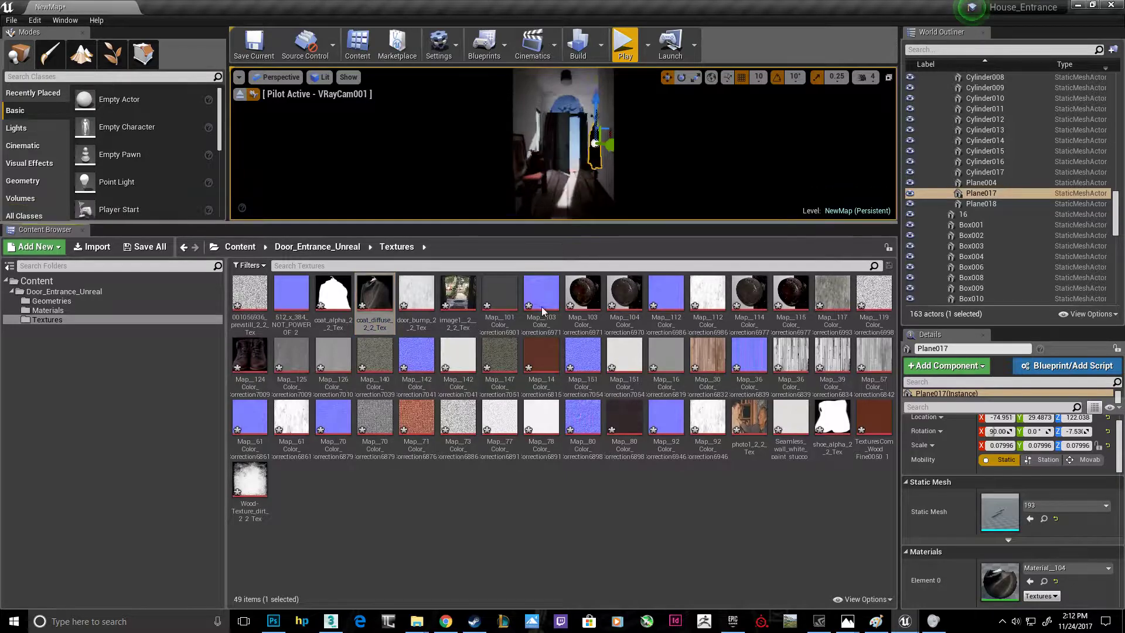
mouse_move(569, 202)
left_mouse_down()
mouse_move(563, 527)
mouse_move(562, 467)
left_mouse_up()
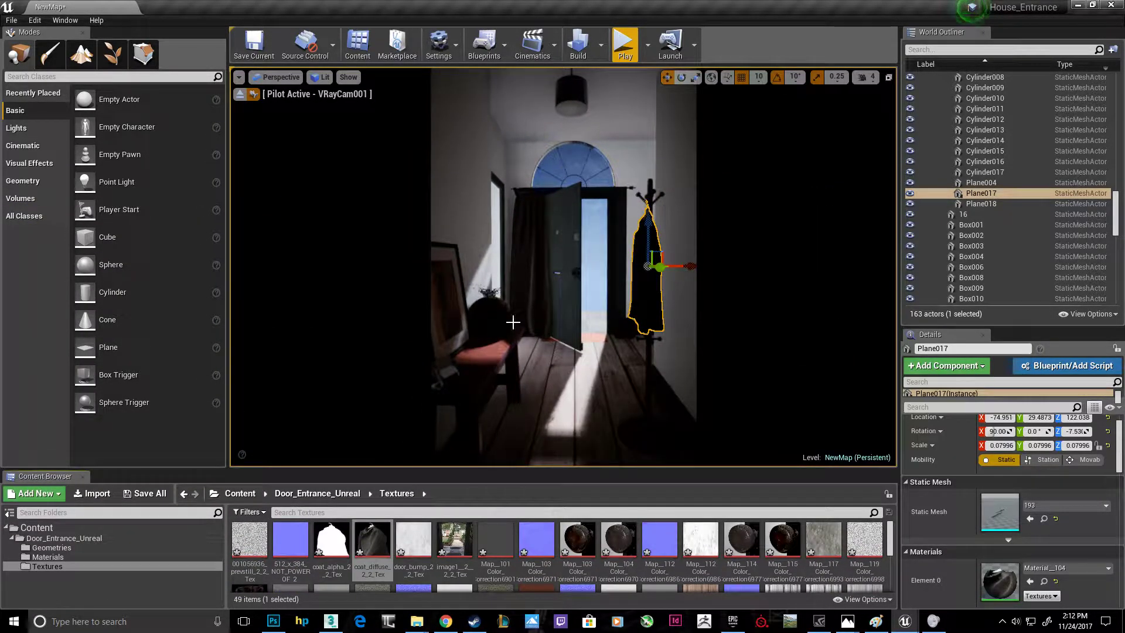
Step: Select the bench, fly the camera out through the doorway, then back inside toward the coat rack
left_click(471, 348)
right_click_drag(471, 348, 472, 339)
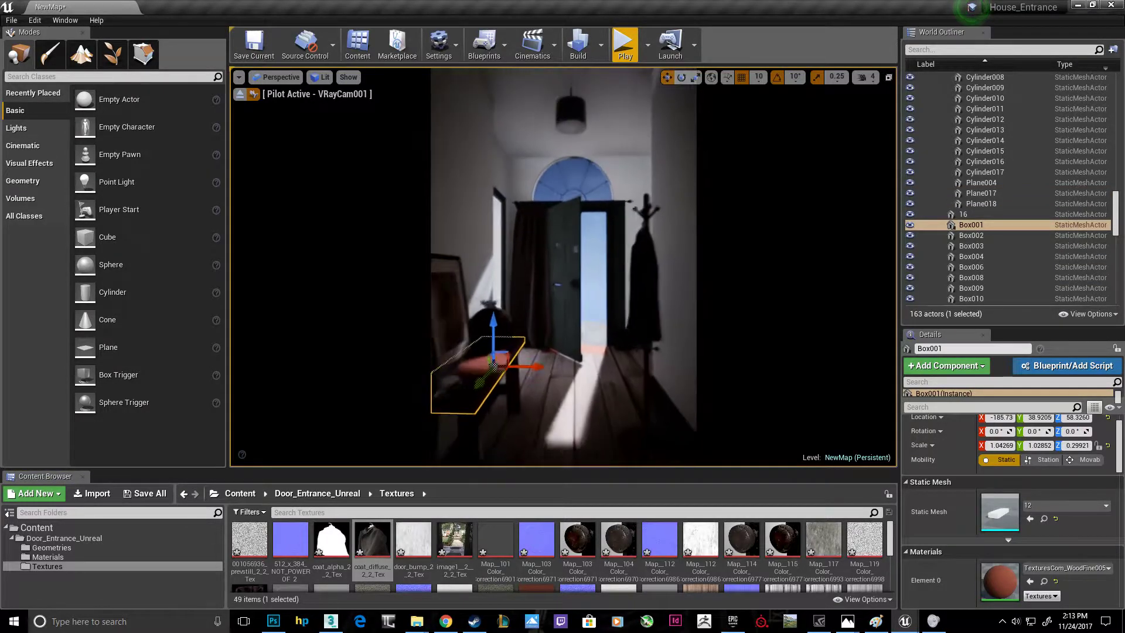
right_click_drag(318, 116, 318, 115)
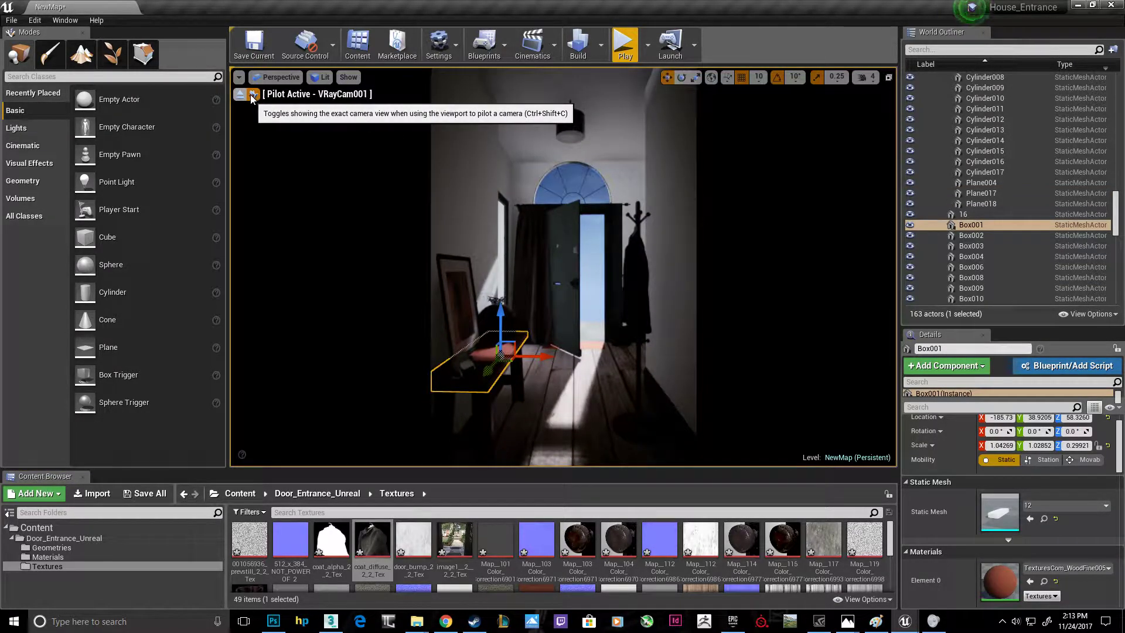
right_click_drag(290, 107, 290, 107)
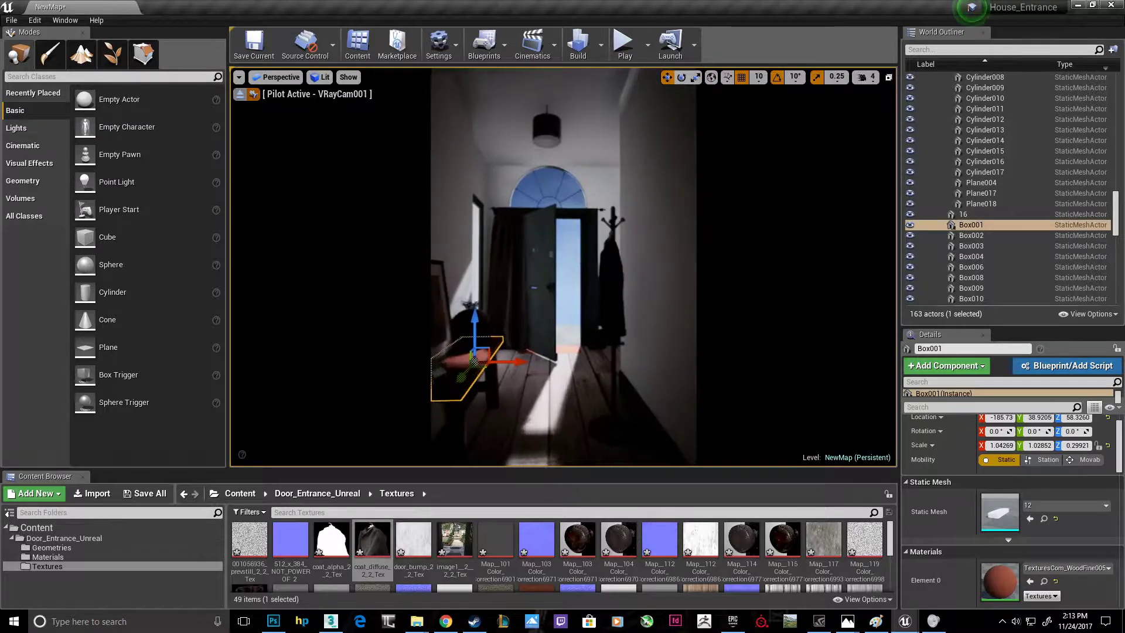
right_click_drag(589, 283, 589, 284)
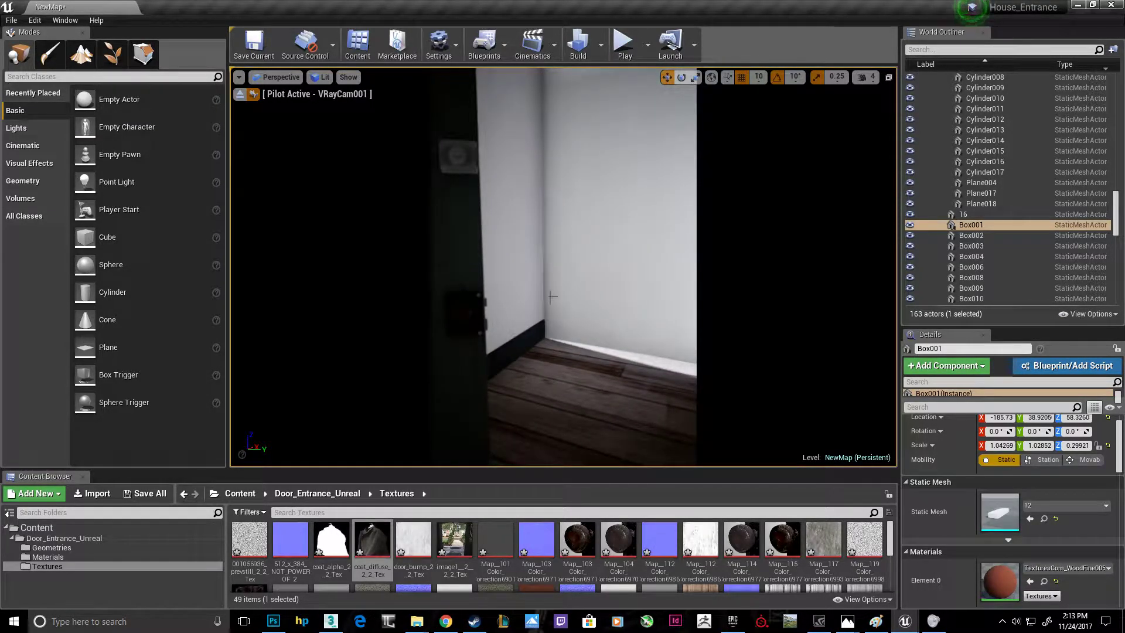
right_click_drag(550, 295, 550, 295)
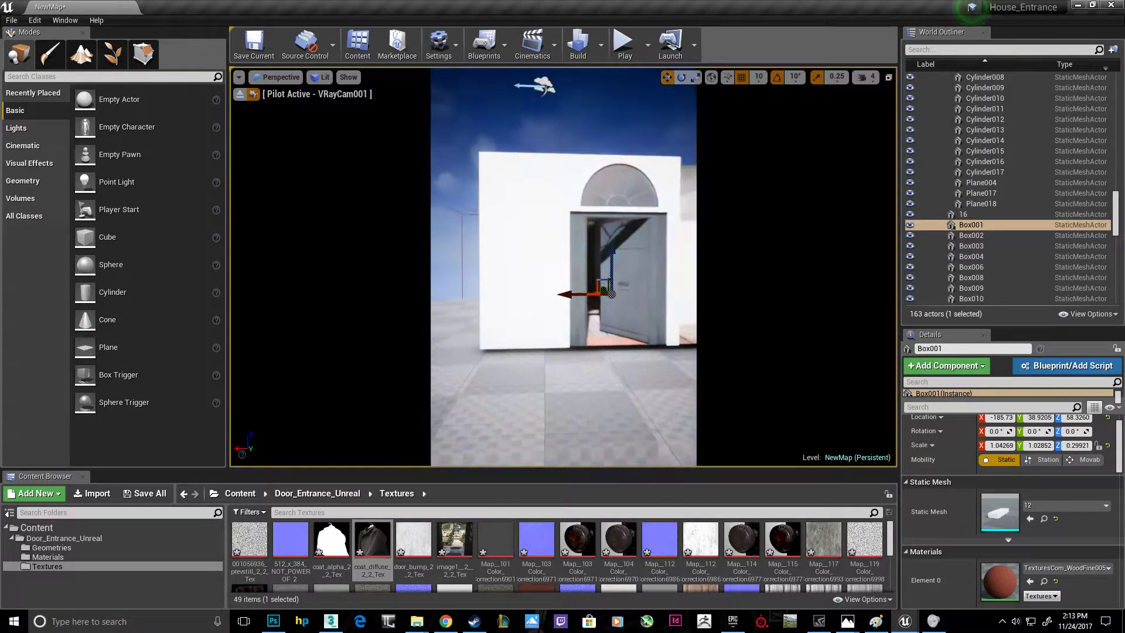
scroll(499, 305, "up", 3)
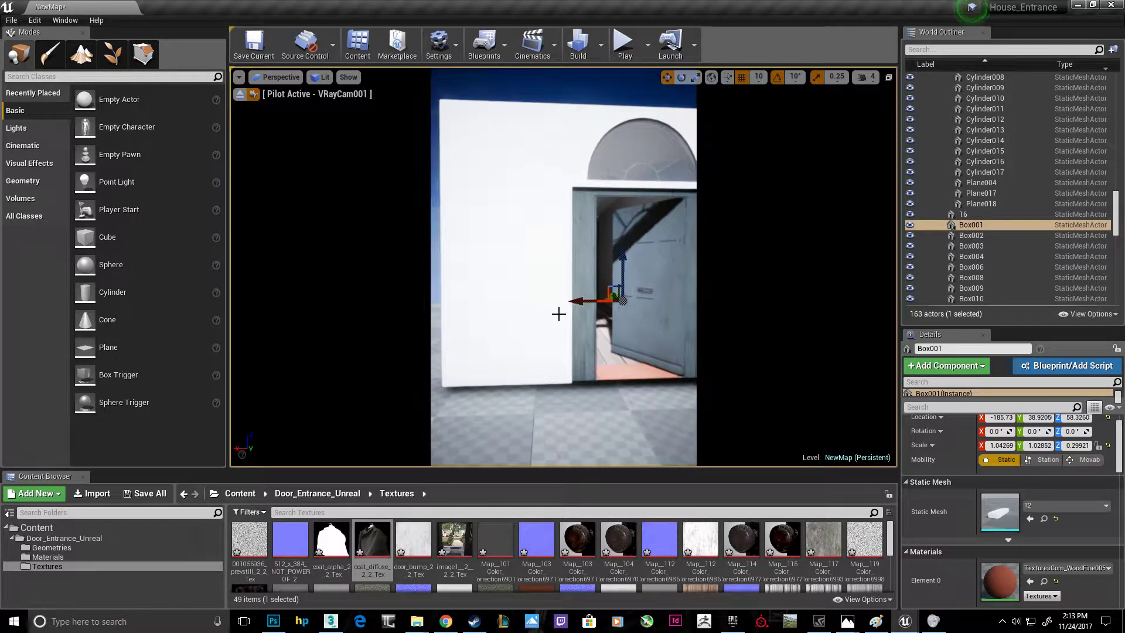
right_click_drag(620, 283, 620, 283)
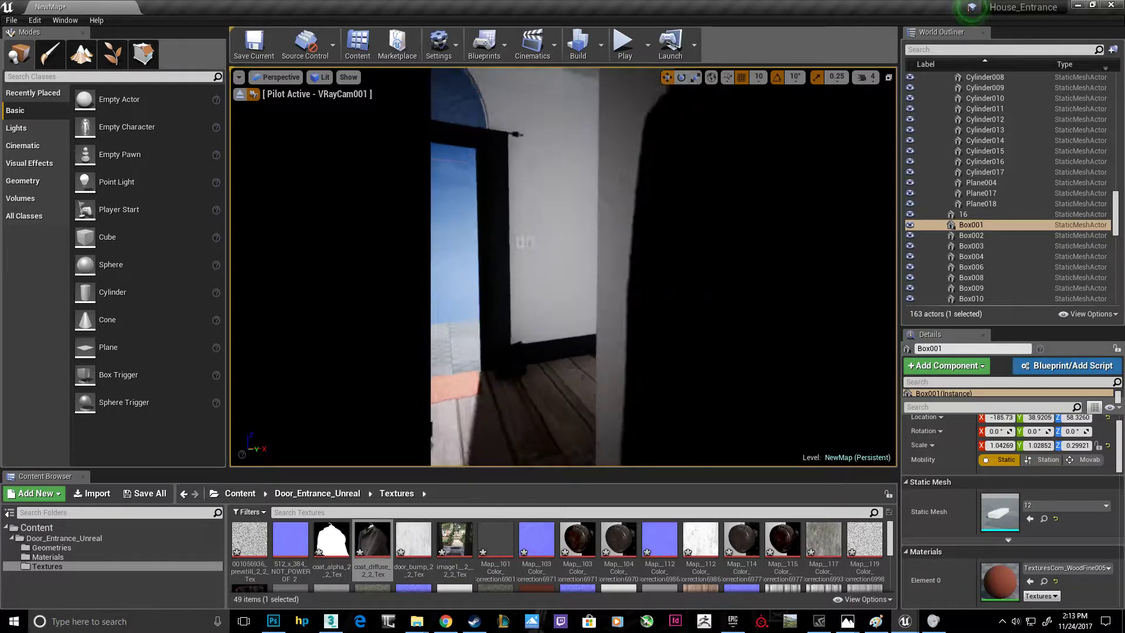
Step: Start a Play-in-Editor session from the toolbar and move through the entrance hallway
left_click(625, 50)
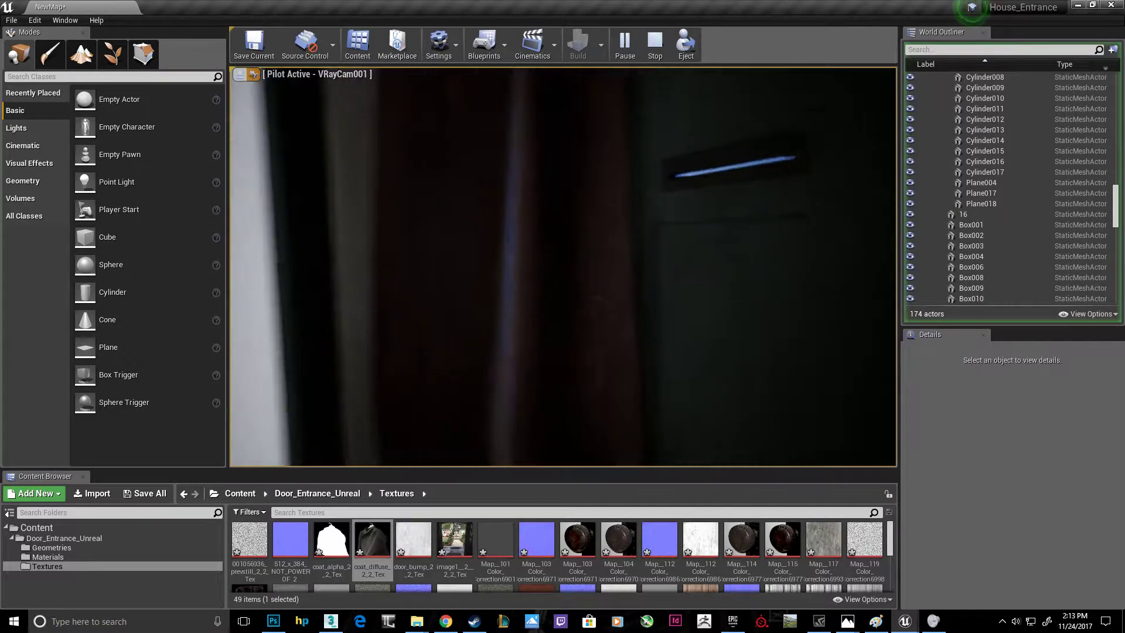
Step: Stop playing, select the curtain, and open its static mesh 99 in the Static Mesh Editor
key("Escape")
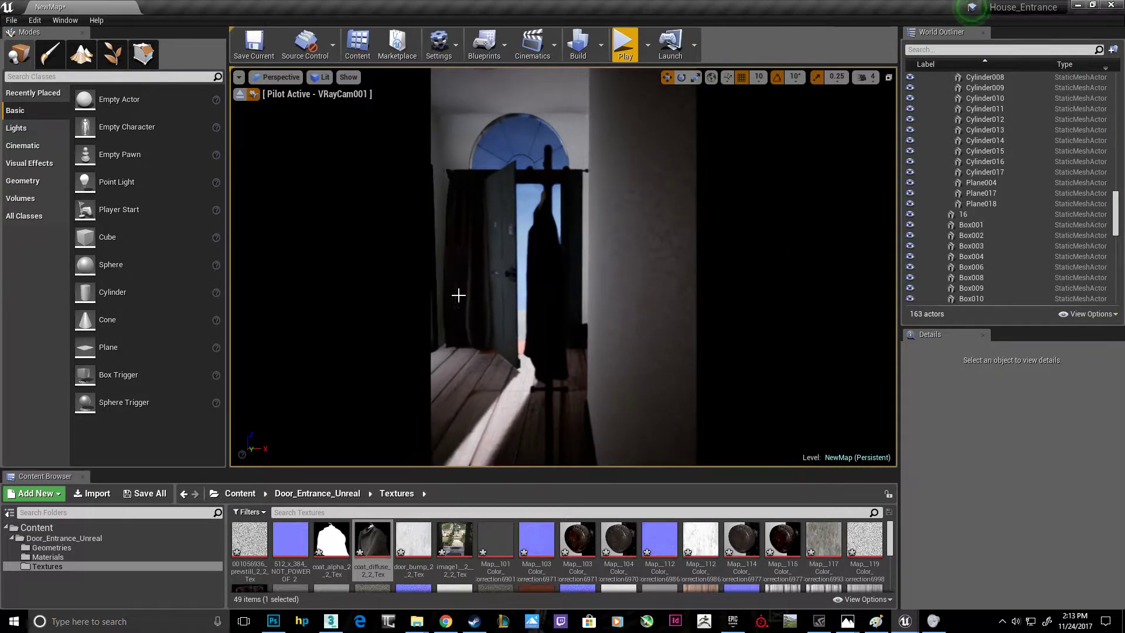
left_click(472, 280)
double_click(1006, 520)
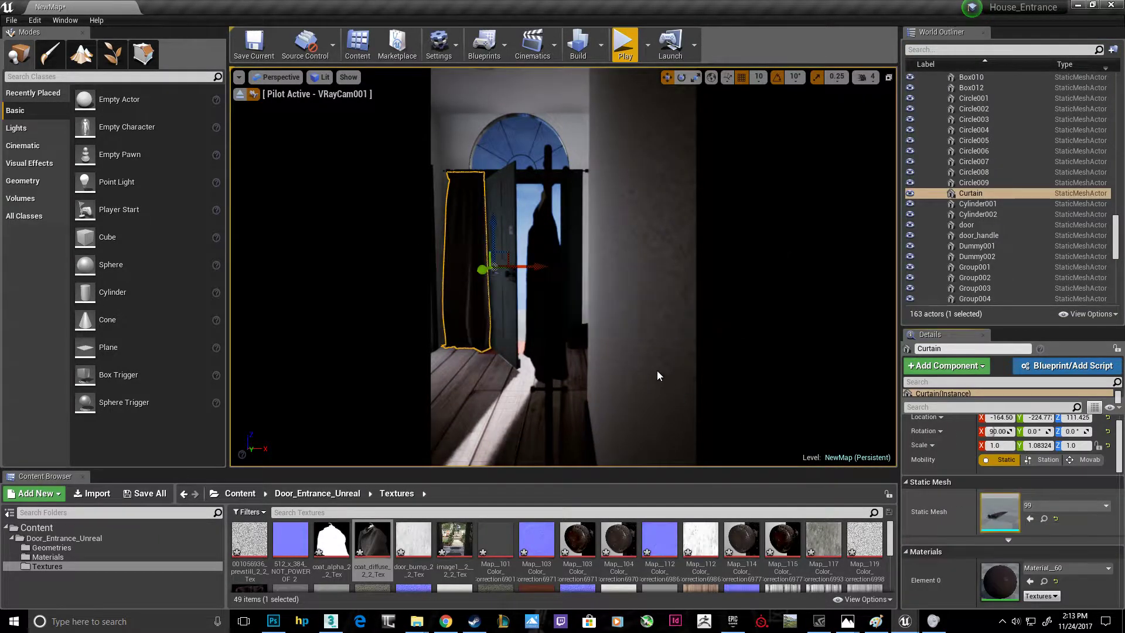
mouse_move(568, 333)
left_mouse_down()
mouse_move(586, 352)
mouse_move(353, 331)
left_mouse_up()
scroll(354, 331, "up", 5)
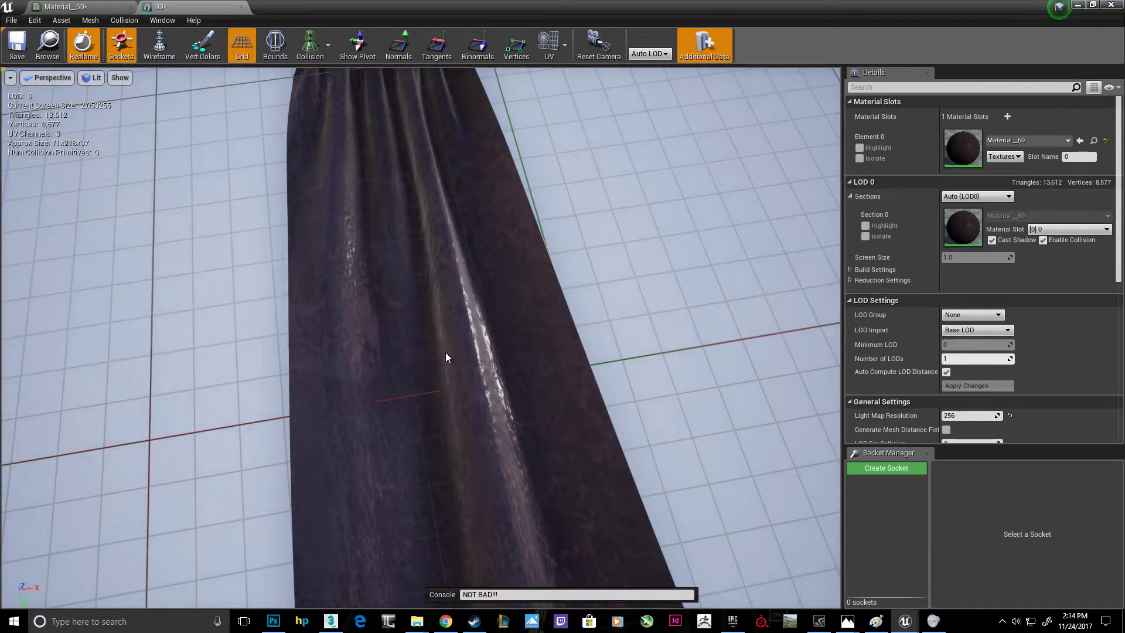
Step: Hide the preview grid, orbit the curtain, and zoom out until the whole mesh is visible
left_click(248, 47)
left_click_drag(536, 335, 510, 328)
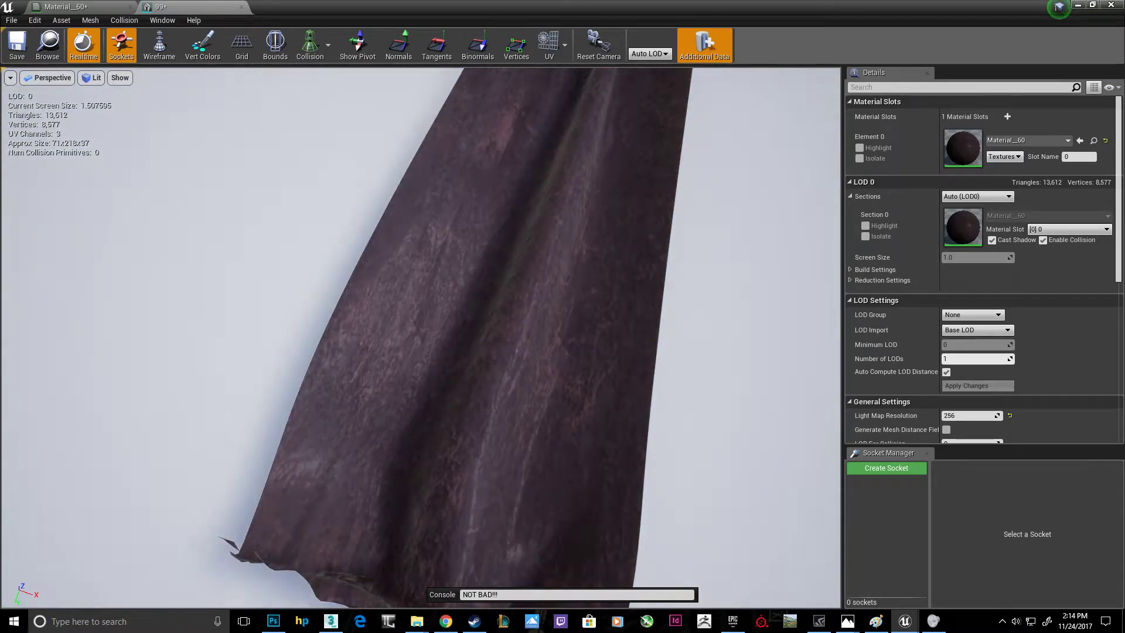
scroll(420, 337, "down", 3)
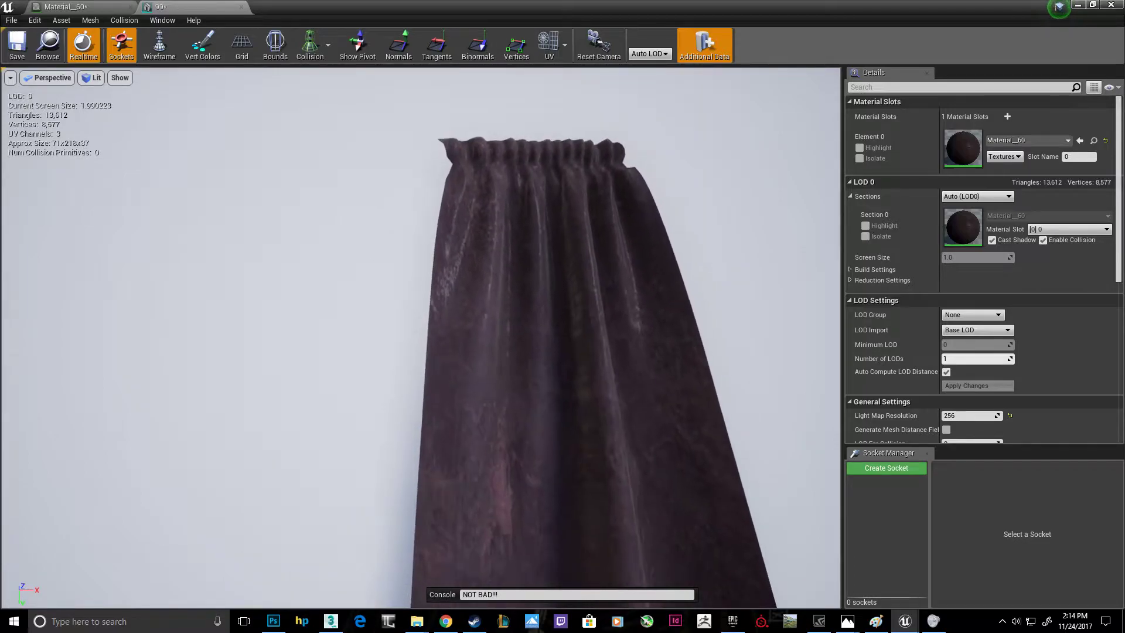
scroll(421, 337, "down", 3)
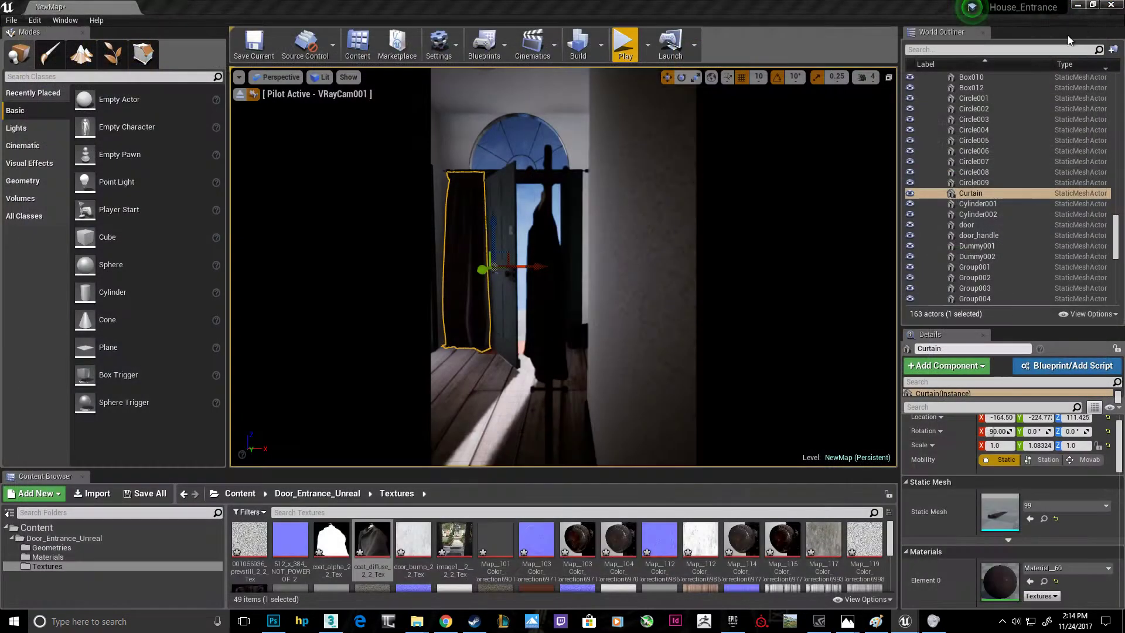
Step: Zoom out and drag the VRayCam001 view back down the hallway to frame the doorway
scroll(519, 305, "down", 3)
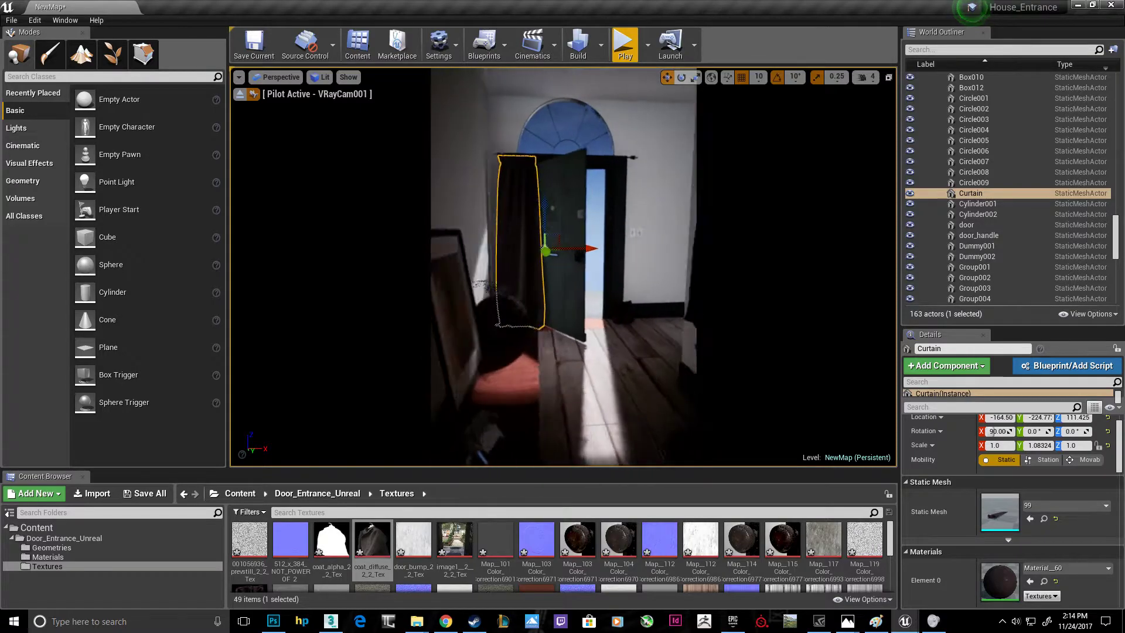
scroll(519, 305, "down", 3)
left_click_drag(573, 296, 573, 375)
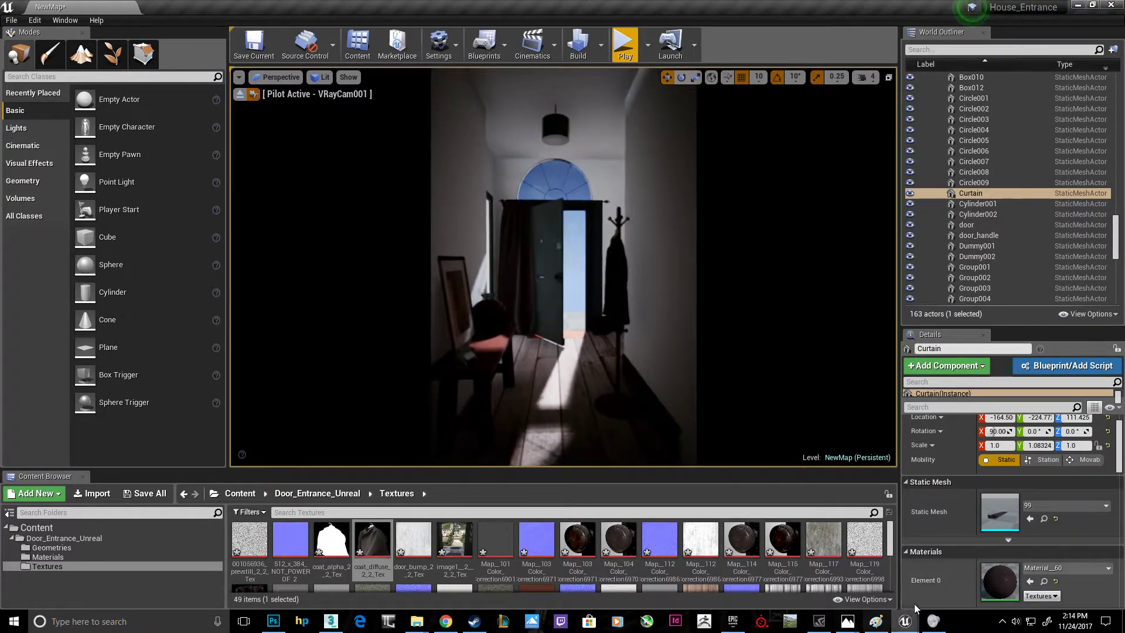
mouse_move(847, 620)
left_click(868, 603)
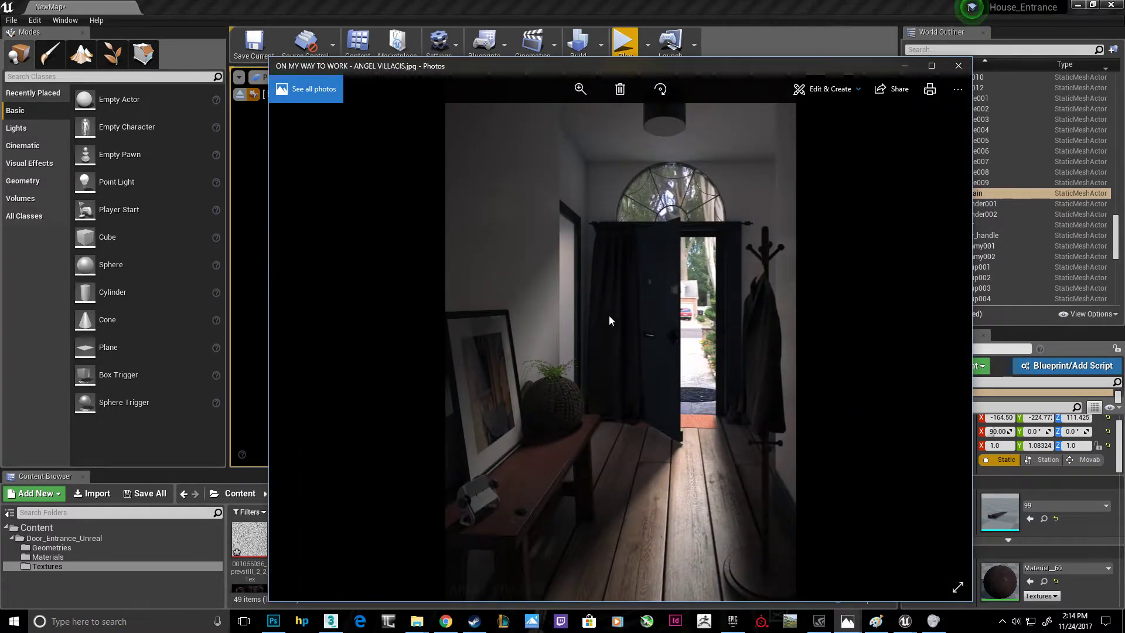
scroll(723, 359, "up", 2, "ctrl")
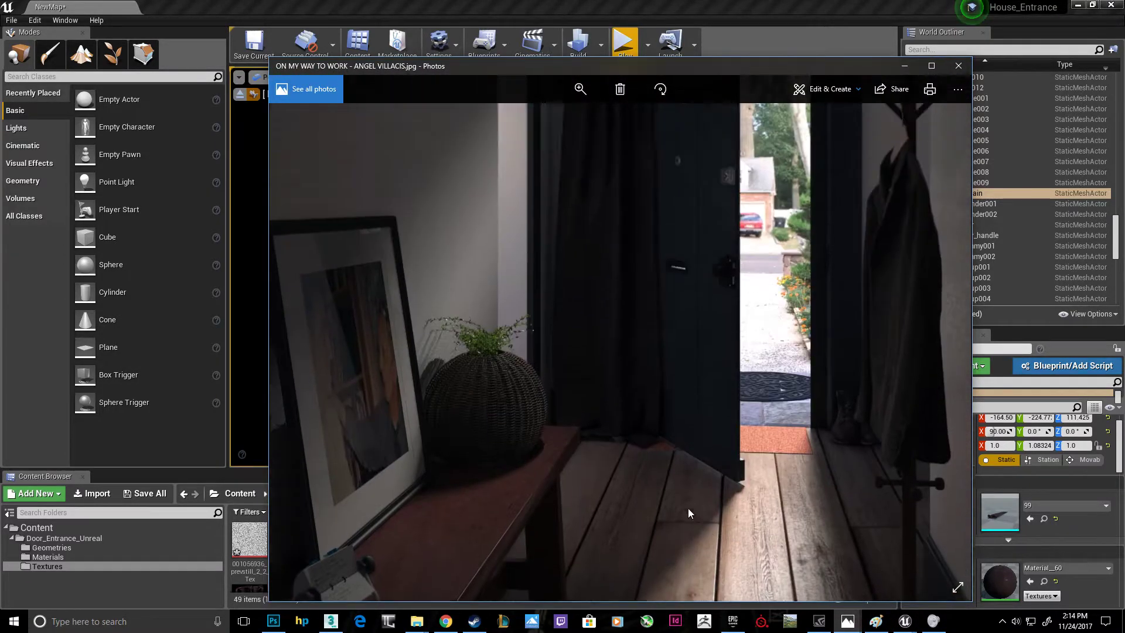
scroll(555, 403, "up", 3)
scroll(744, 398, "down", 5)
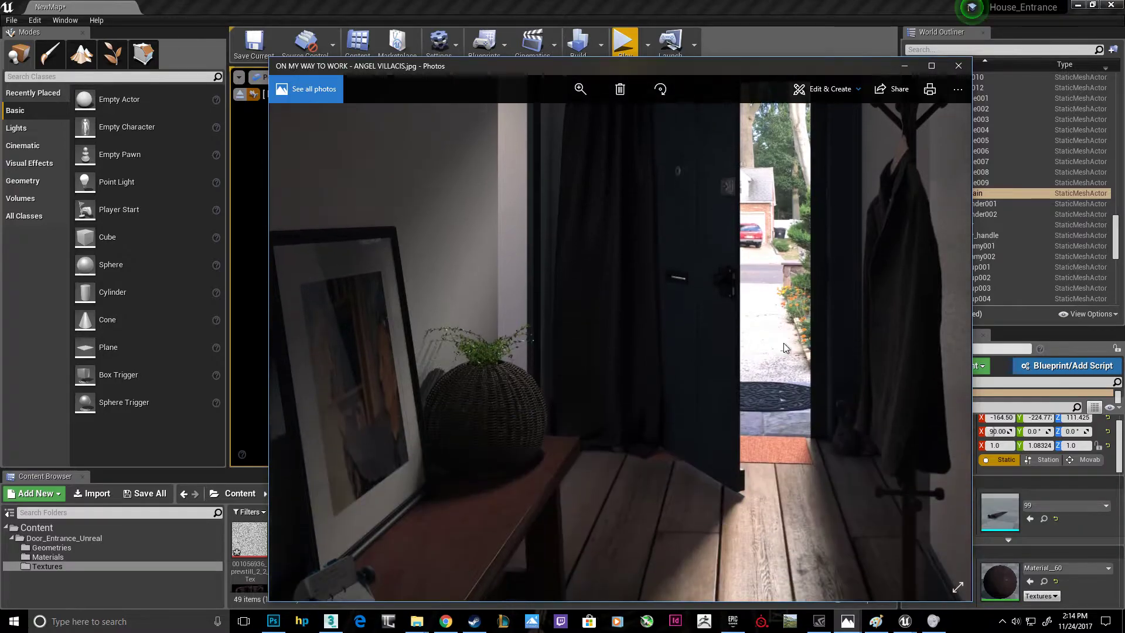
scroll(754, 351, "up", 3)
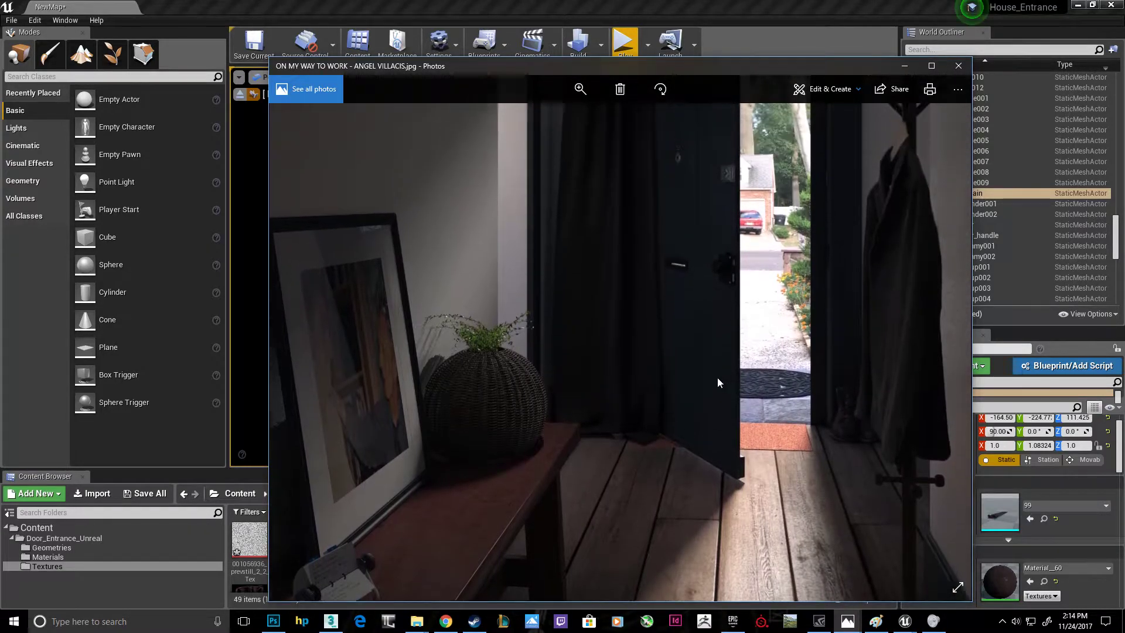
scroll(962, 128, "down", 2, "ctrl")
scroll(938, 77, "down", 2, "ctrl")
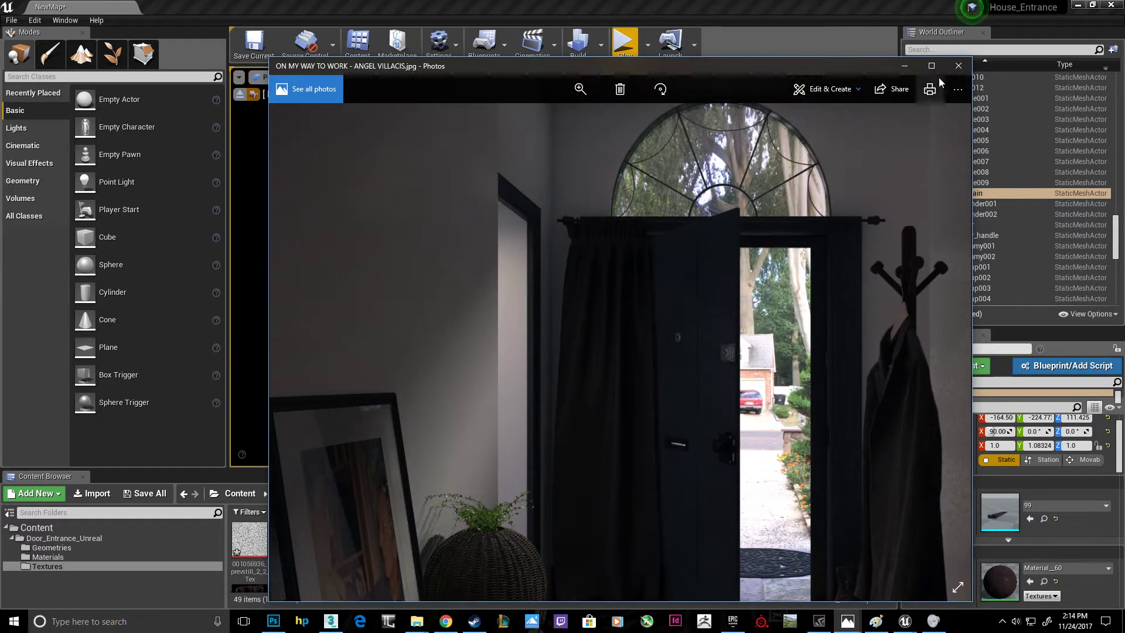
left_click(902, 65)
mouse_move(553, 97)
left_mouse_down()
mouse_move(553, 76)
mouse_move(566, 75)
left_mouse_up()
right_click_drag(578, 269, 588, 157)
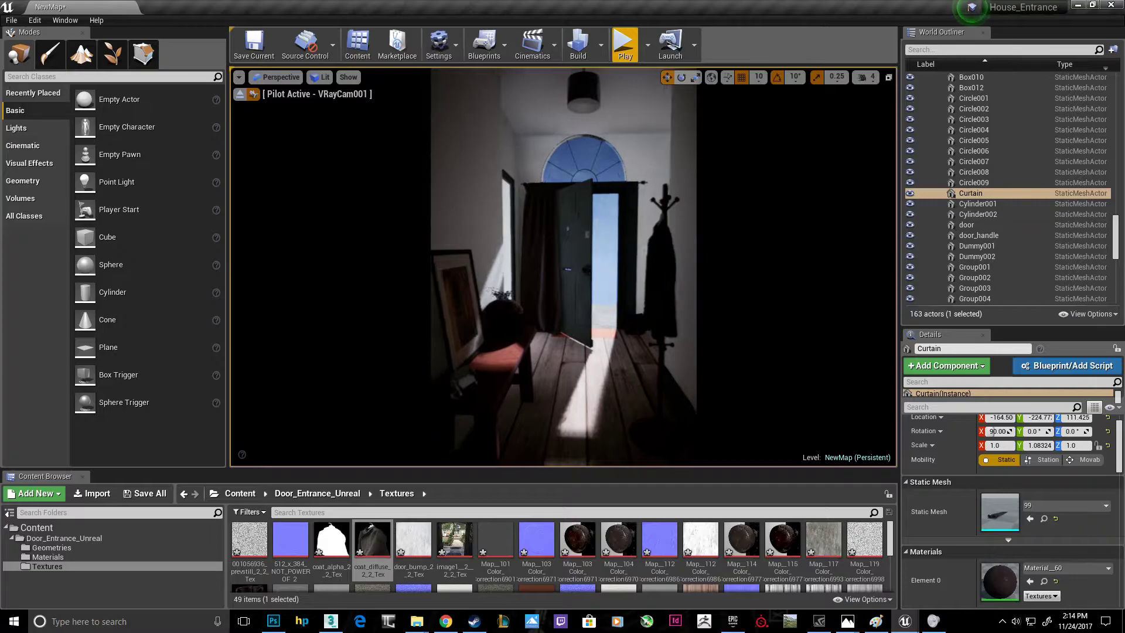
left_click(584, 91)
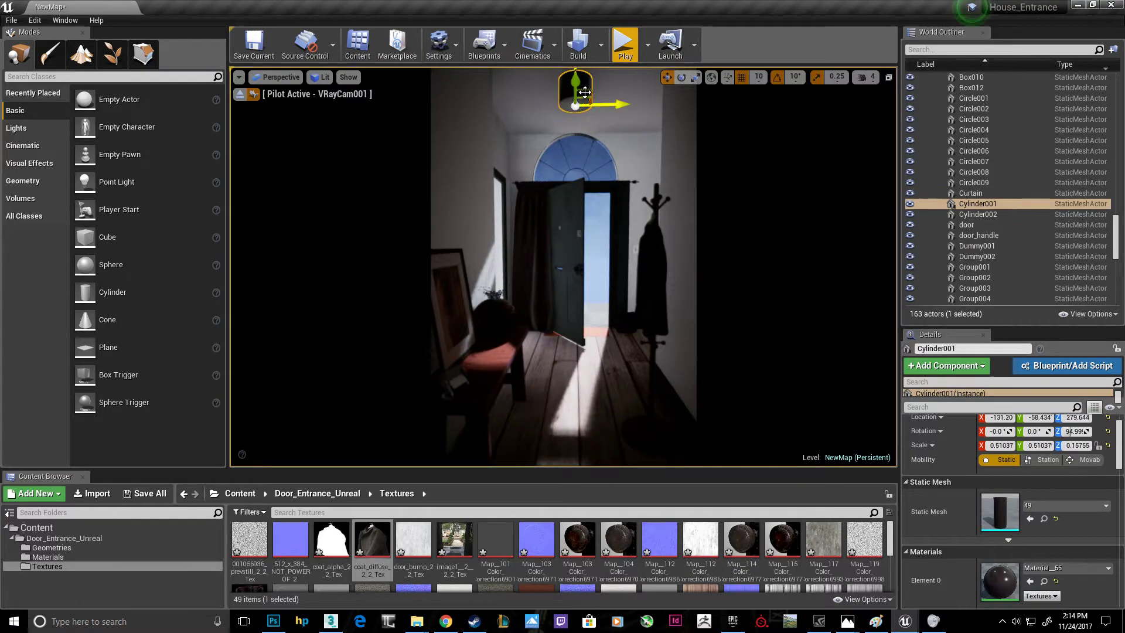
left_click_drag(604, 107, 668, 106)
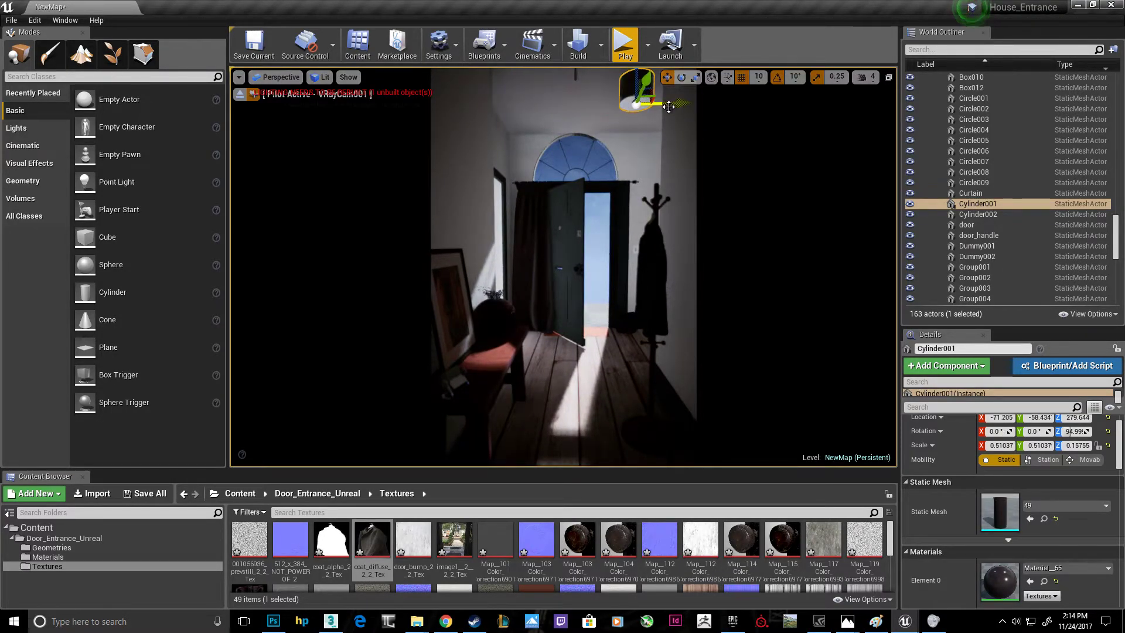
left_click(647, 289)
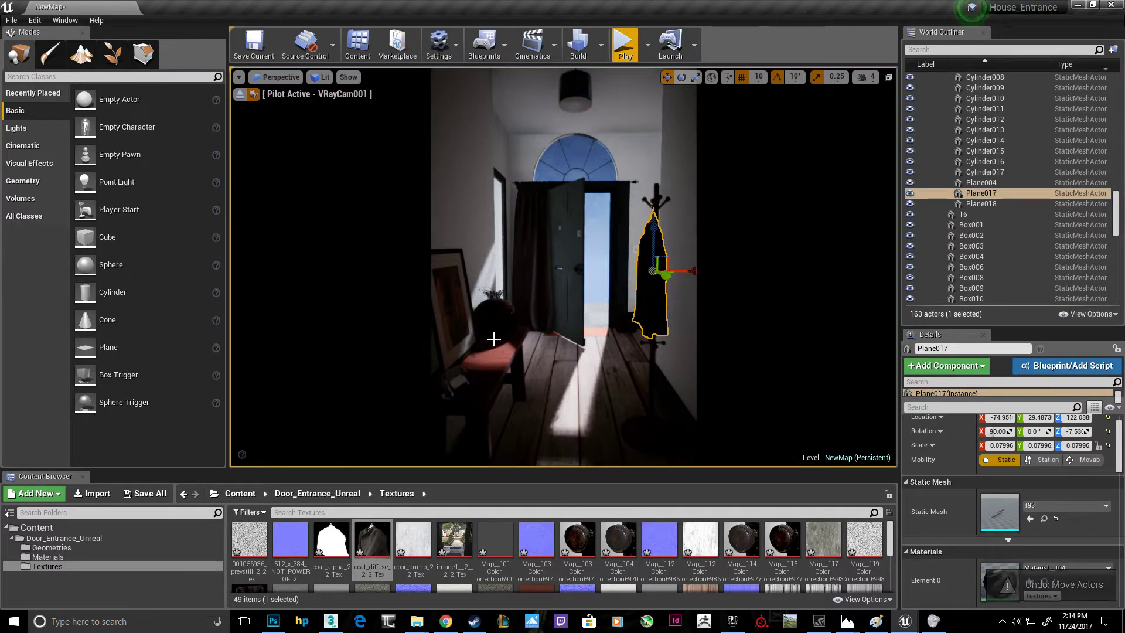
left_click(470, 324)
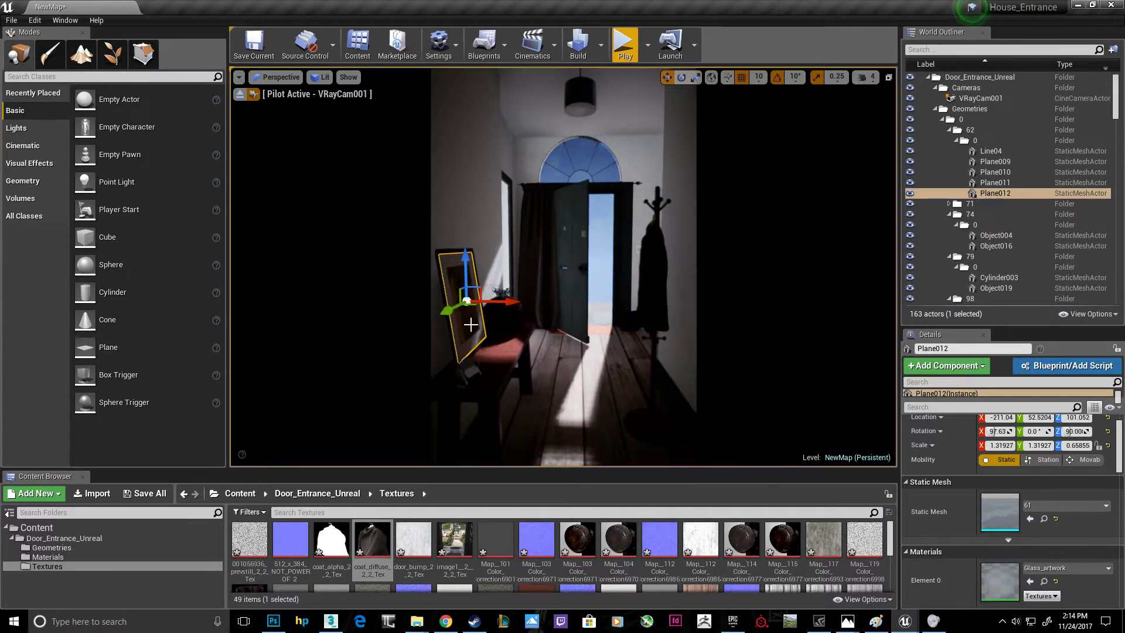
Step: Select basket arch24_063_01, focus on it with F, and undo its misplaced moves
left_click(505, 315)
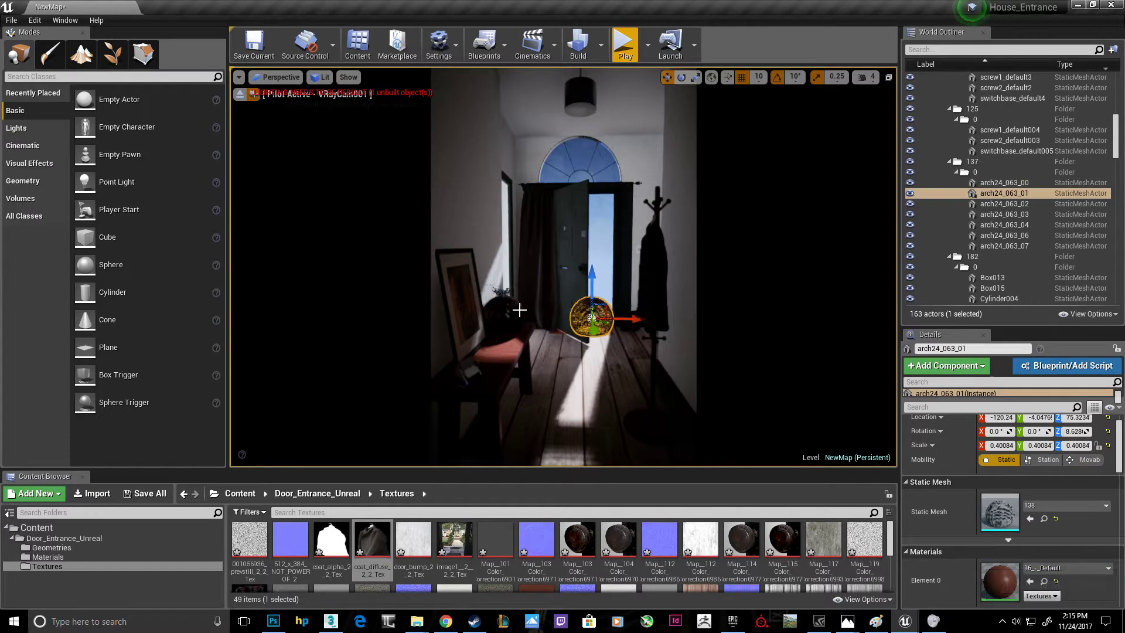
key("f")
key("ctrl+z")
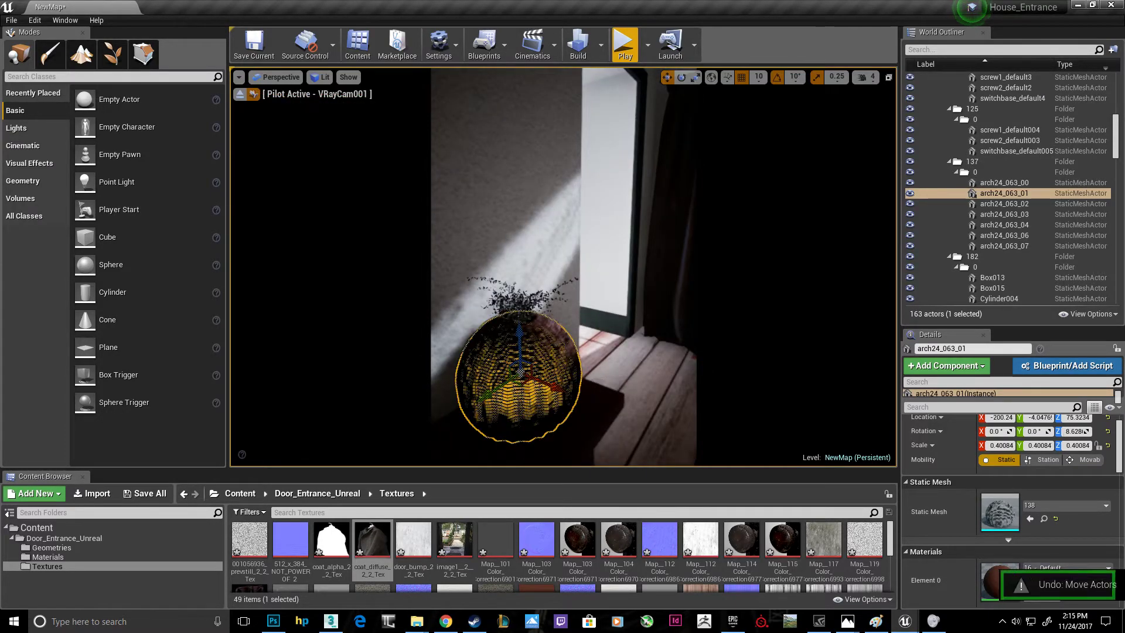
key("ctrl+z")
key("ctrl+z")
key("ctrl+z")
key("ctrl+z")
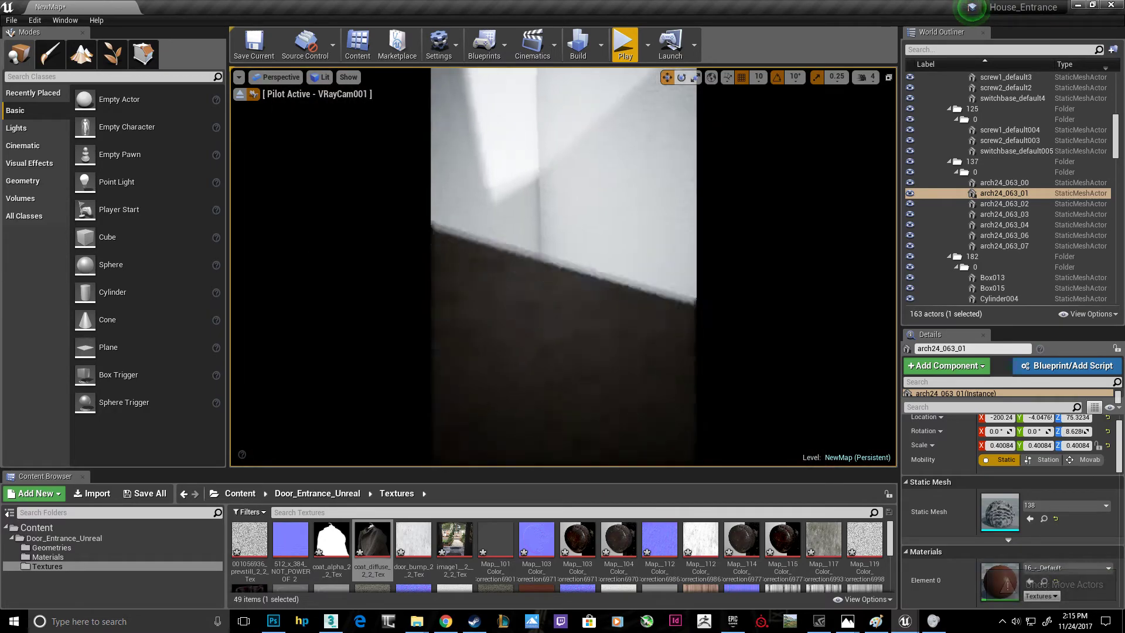
key("ctrl+z")
key("ctrl+z")
key("ctrl+z")
key("ctrl+z")
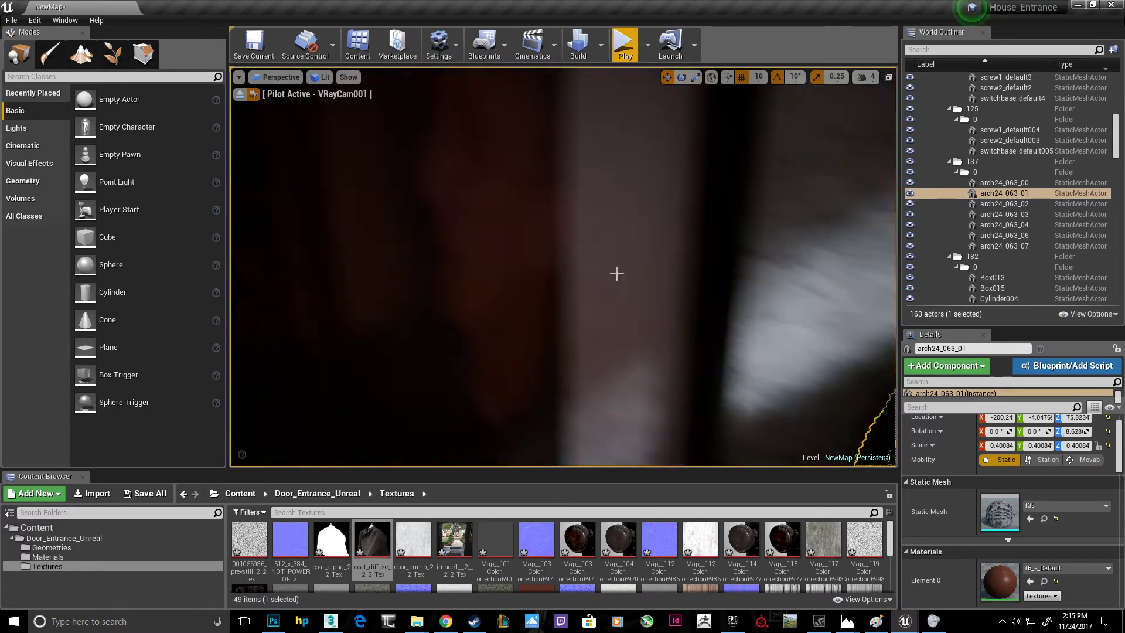
key("ctrl+z")
key("ctrl+z")
key("ctrl+z")
key("ctrl+z")
key("ctrl+z")
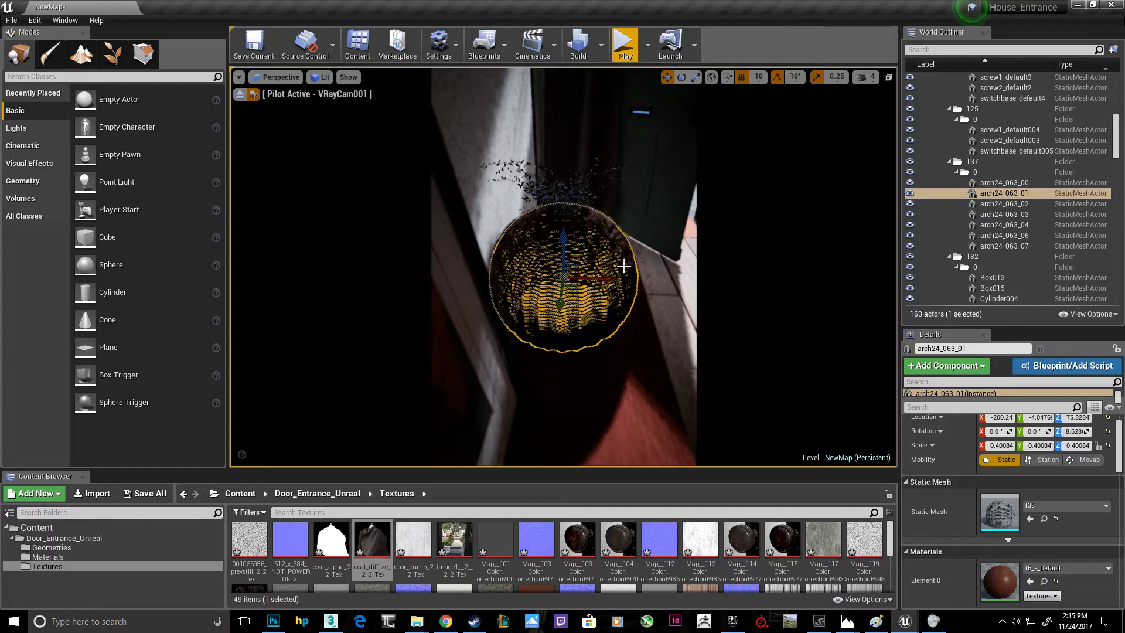
key("ctrl+z")
key("ctrl+z")
key("ctrl+z")
key("ctrl+z")
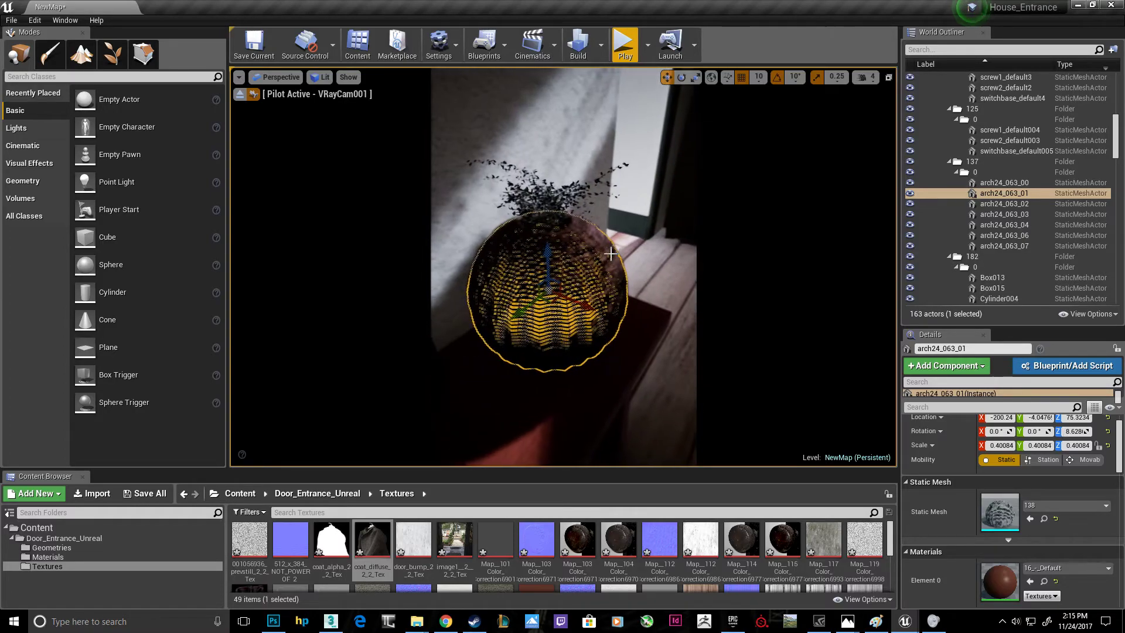
key("ctrl+z")
Step: Select the basket piece on the bench, undo further moves back to the doorway view, and Play
left_click(579, 289)
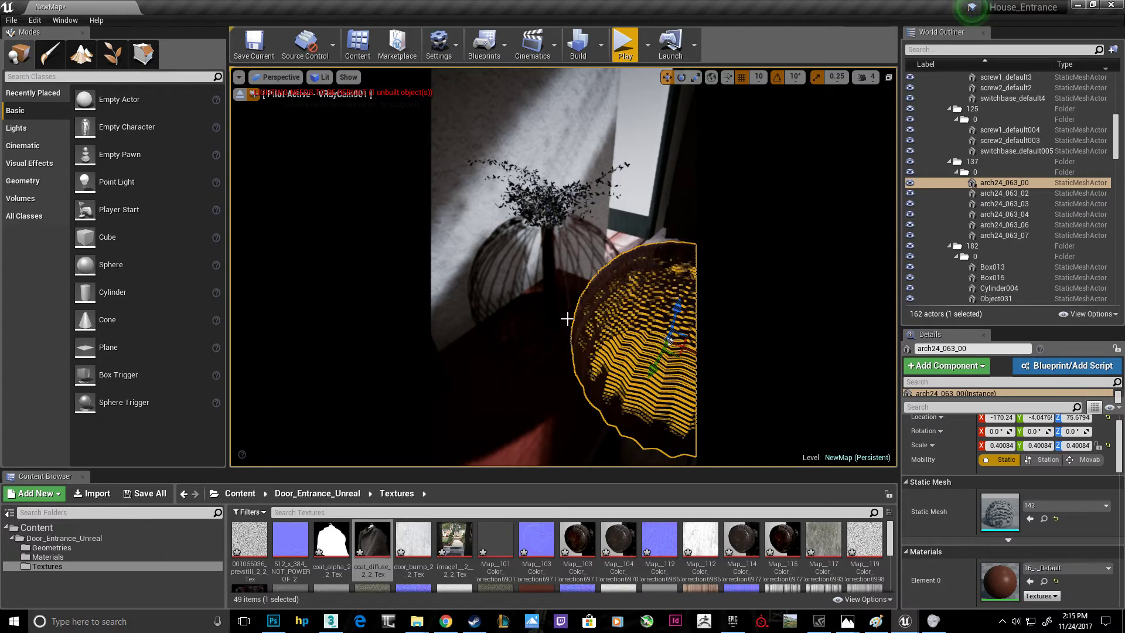
key("ctrl+z")
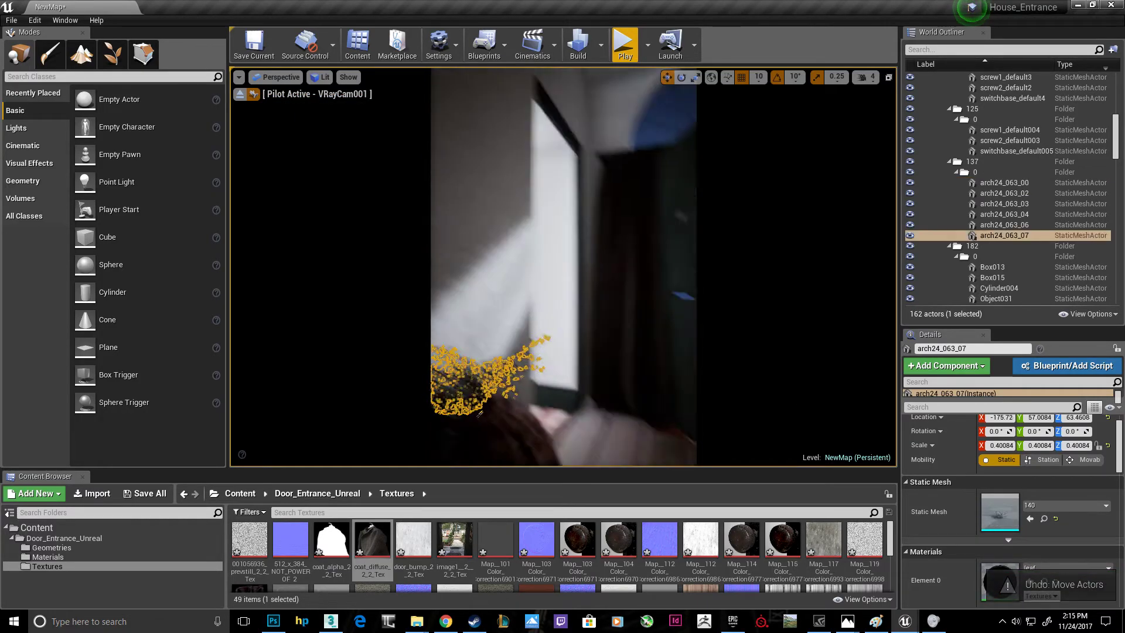
key("ctrl+z")
key("ctrl+z")
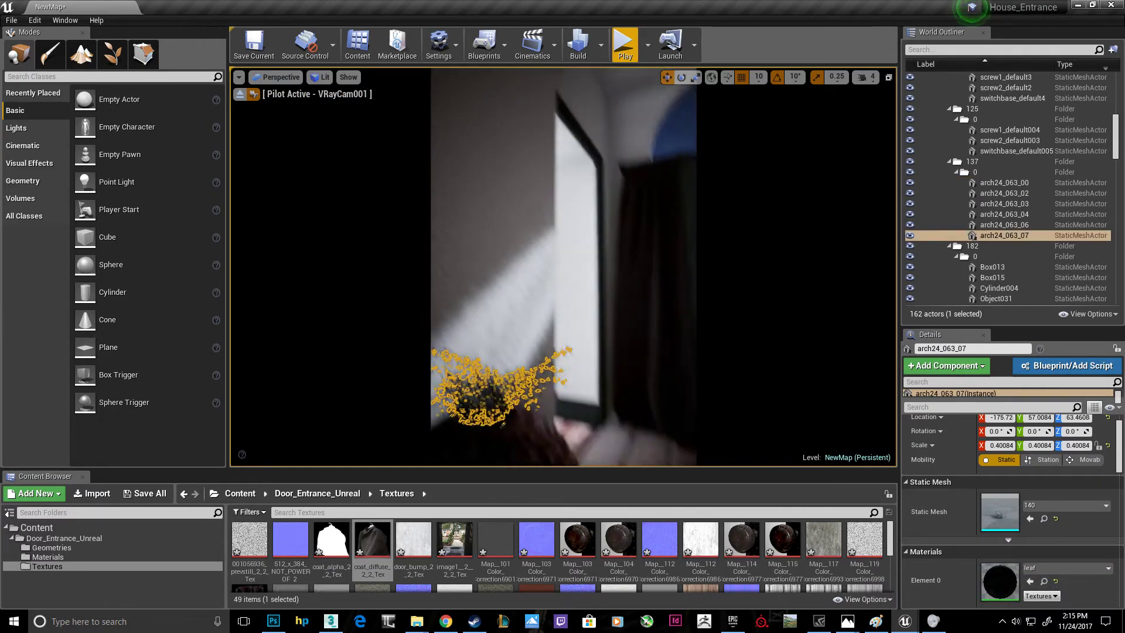
key("ctrl+z")
key("ctrl+z")
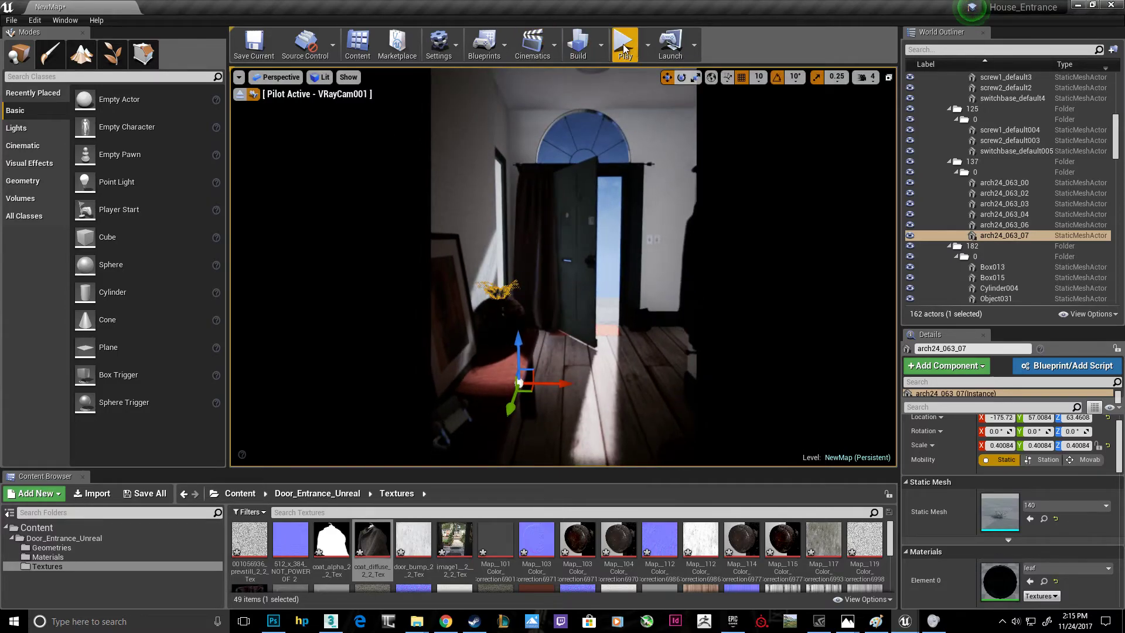
left_click(624, 49)
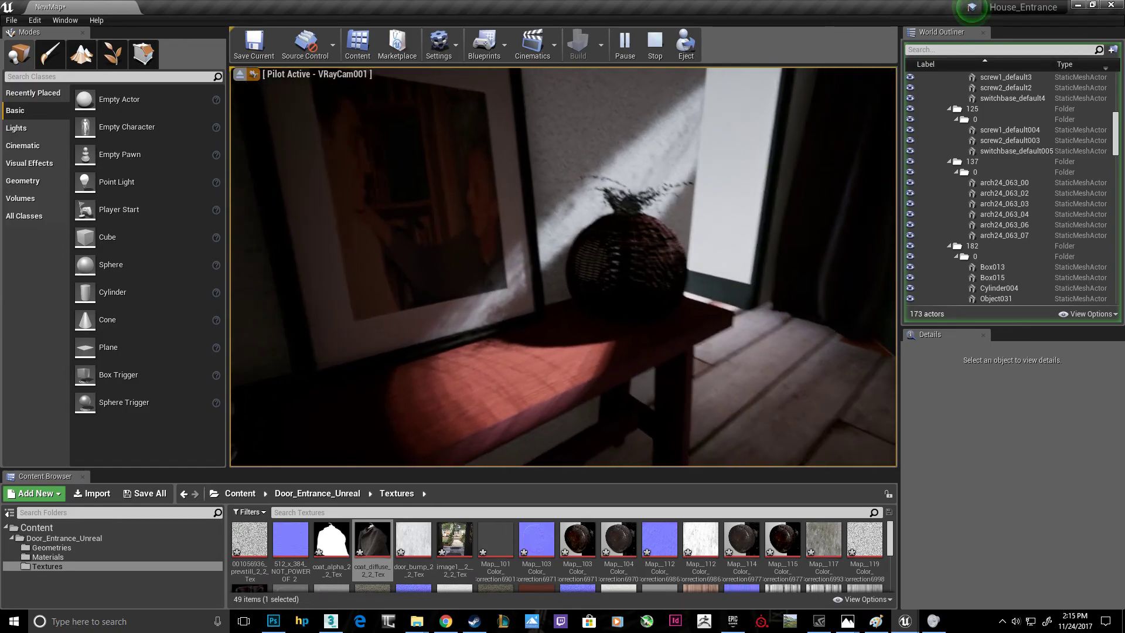
Step: Let the entrance camera flythrough run, then stop the session with Esc
key("Escape")
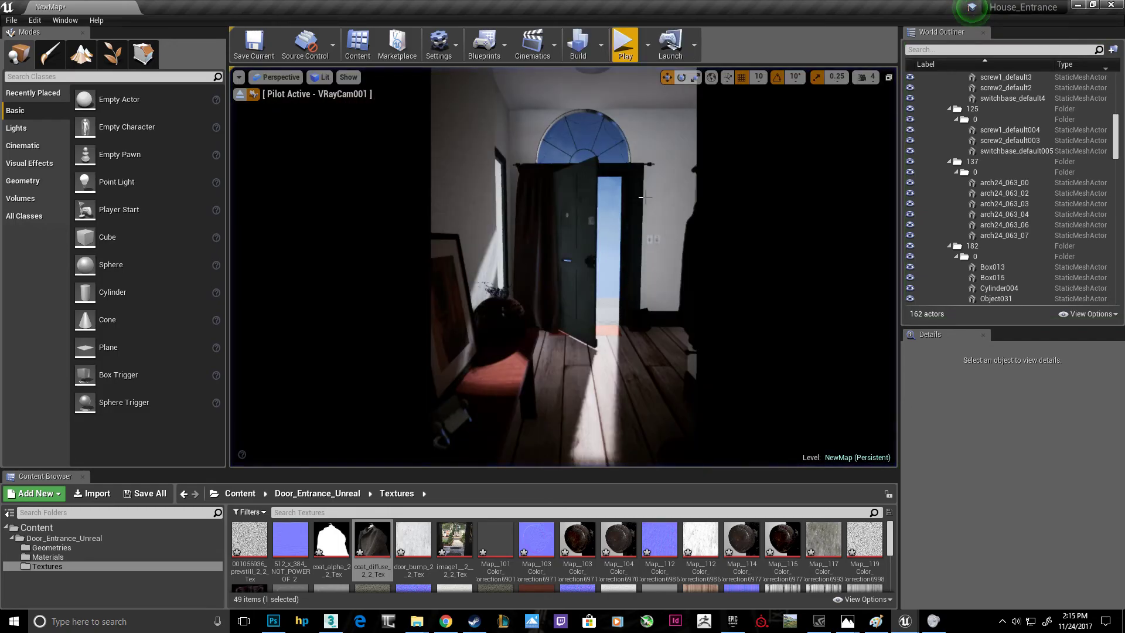